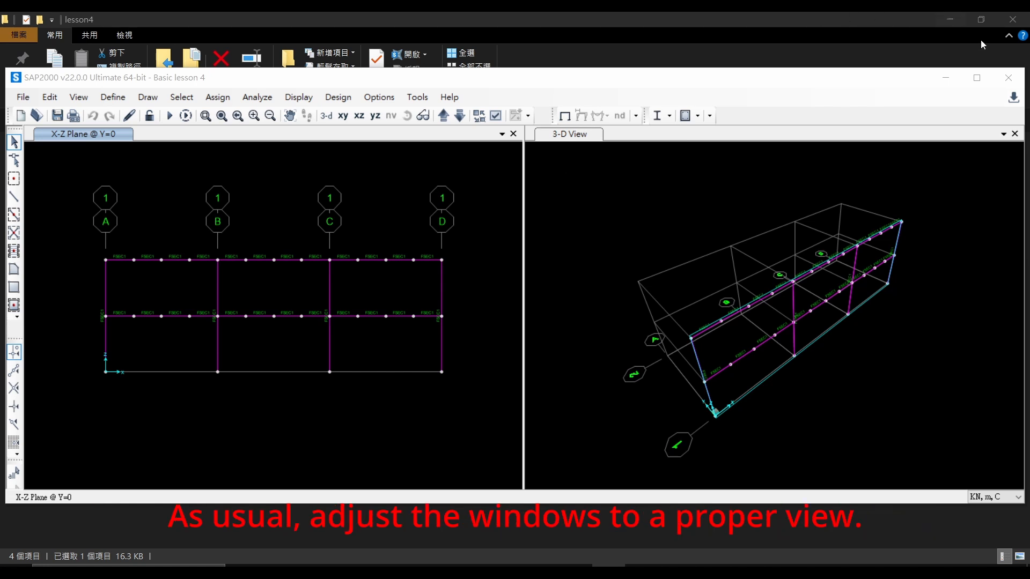
- Maximize the program window and restore the full view in both the X-Z plane and 3-D views
left_click(977, 77)
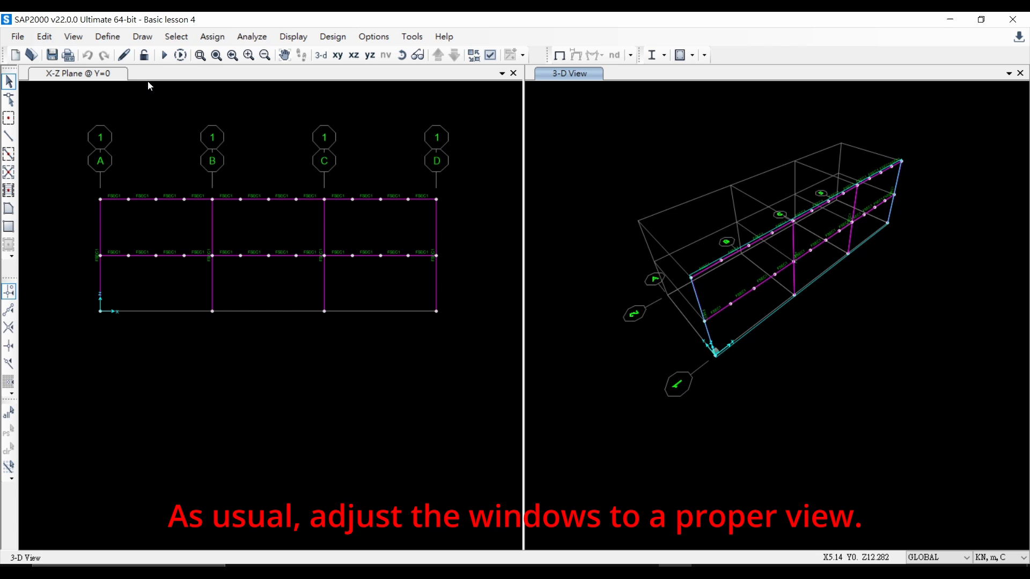
left_click(95, 76)
left_click(216, 55)
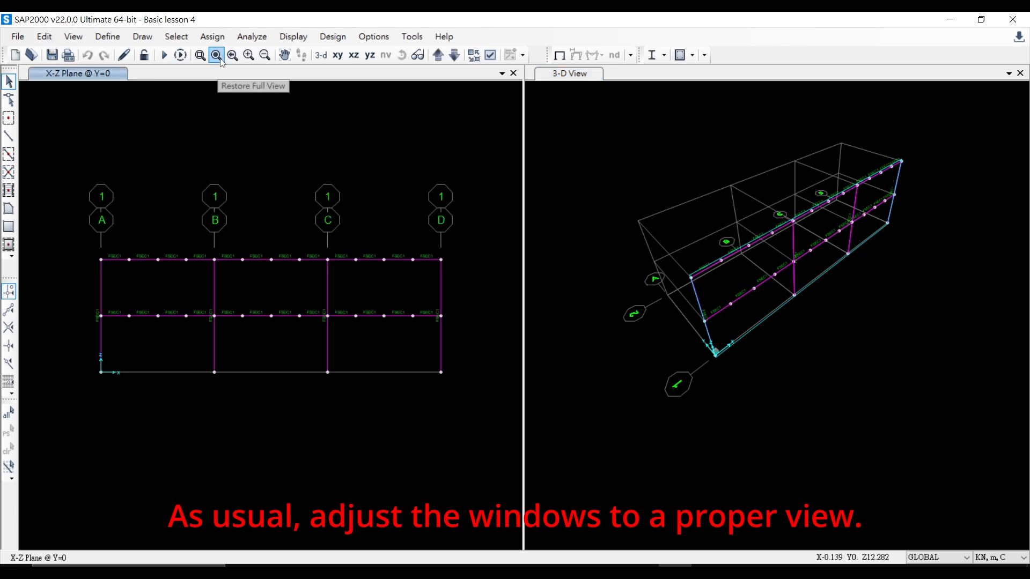
left_click(579, 74)
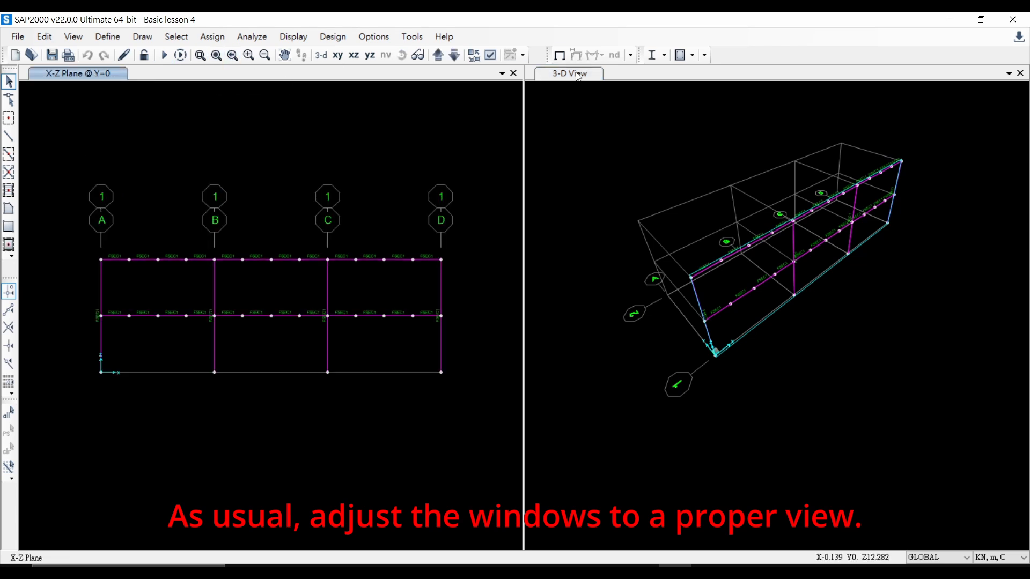
left_click(216, 56)
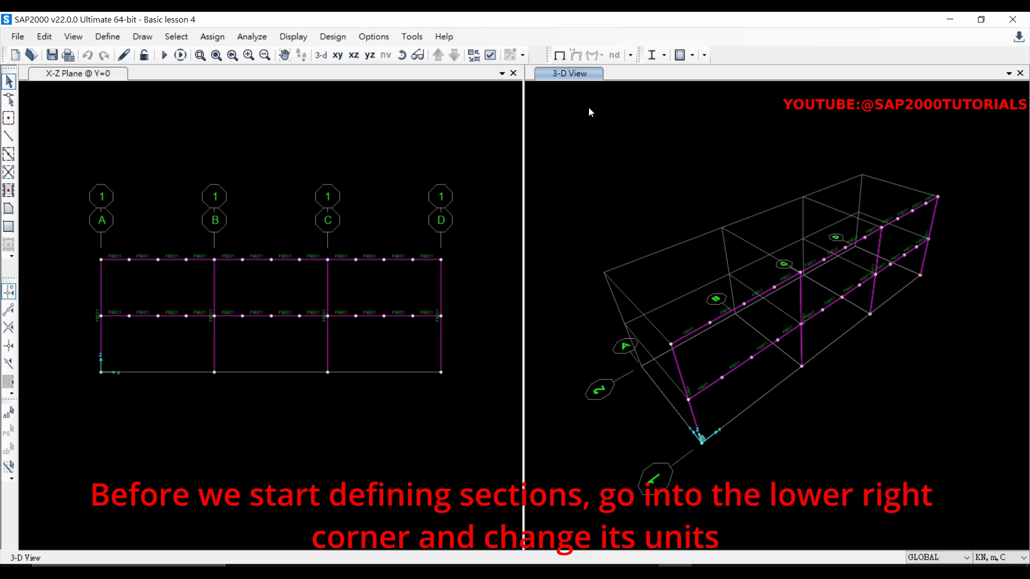
- Set the model's display units to KN, mm, C
left_click(999, 556)
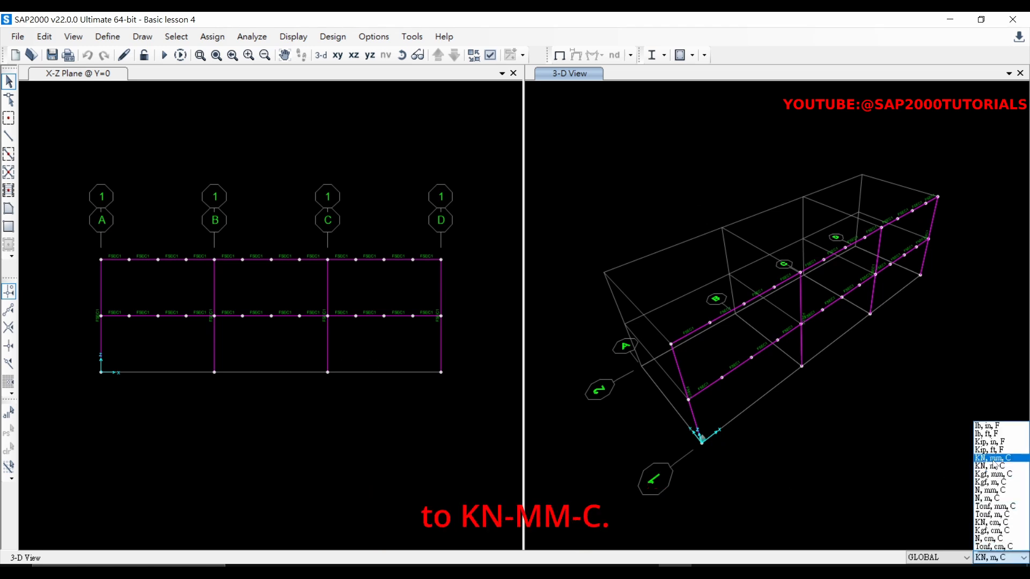
left_click(992, 458)
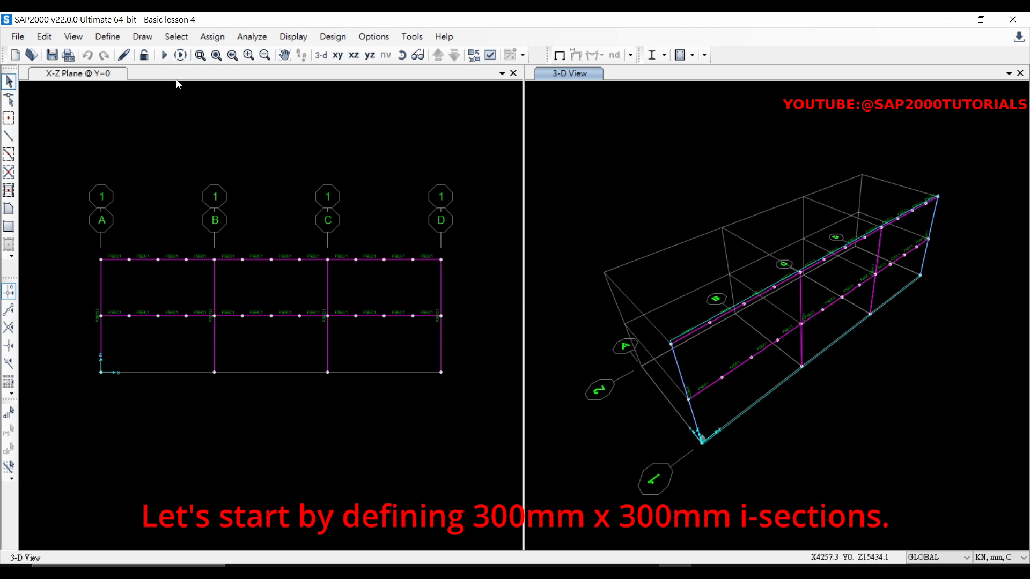
- Add a new steel I/Wide Flange frame section named 300x300 with a blue display color
left_click(107, 36)
mouse_move(134, 78)
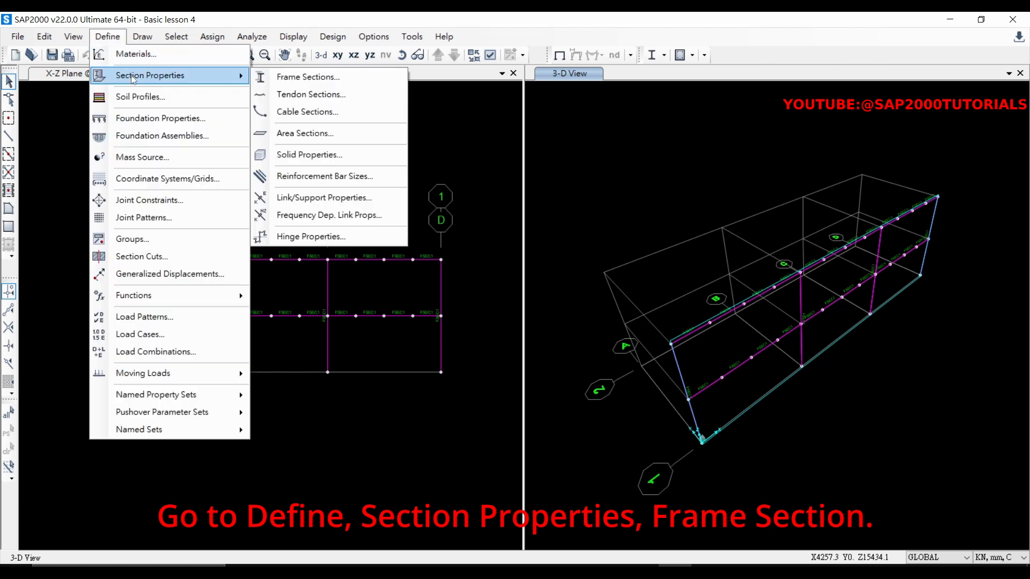
left_click(294, 76)
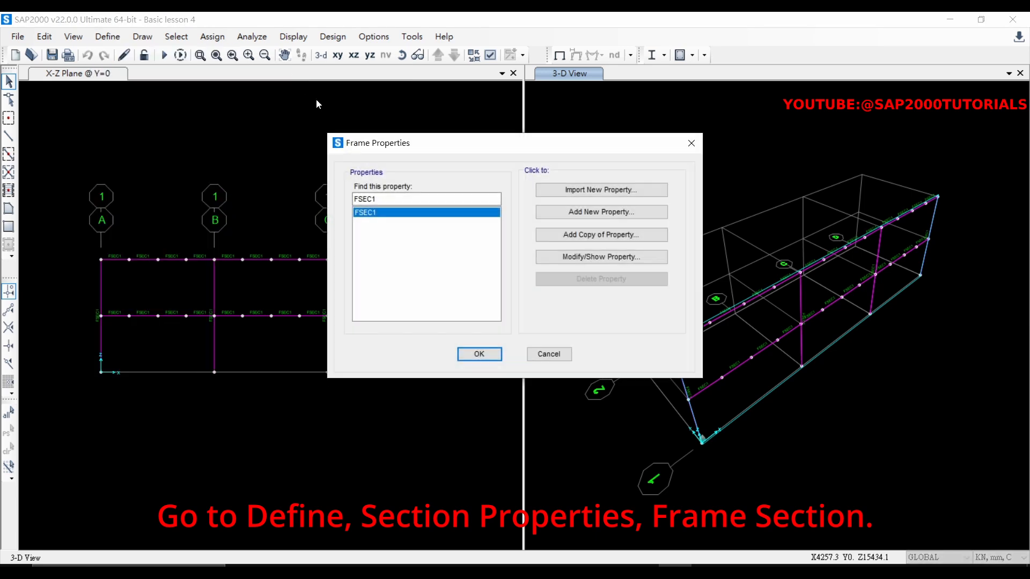
left_click(569, 214)
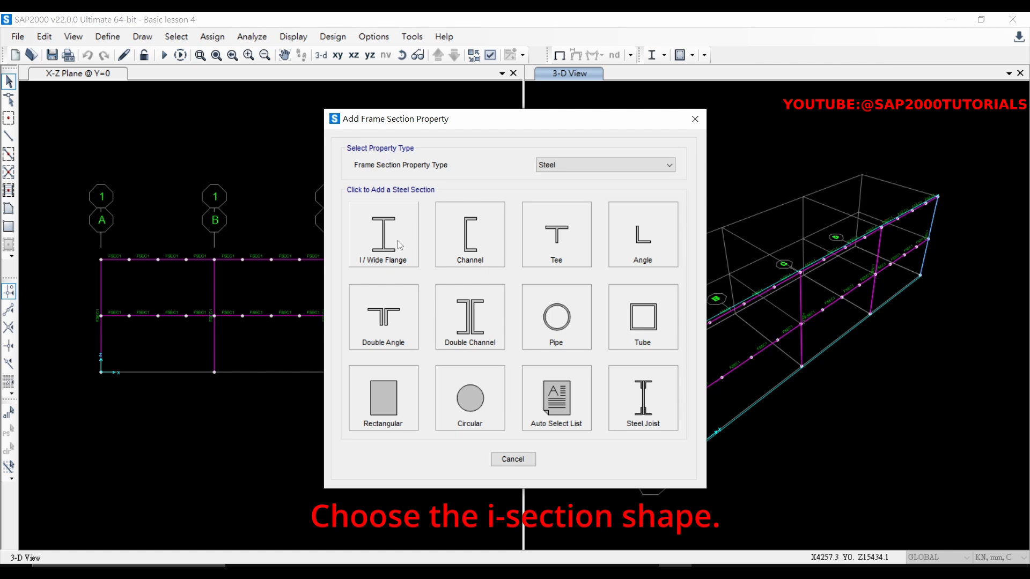
left_click(396, 242)
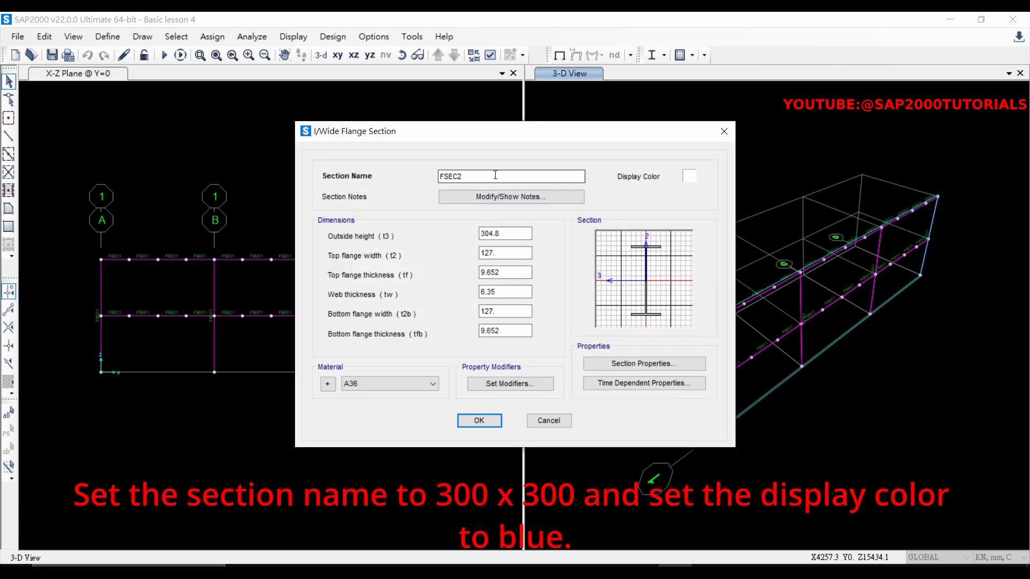
left_click_drag(494, 175, 397, 180)
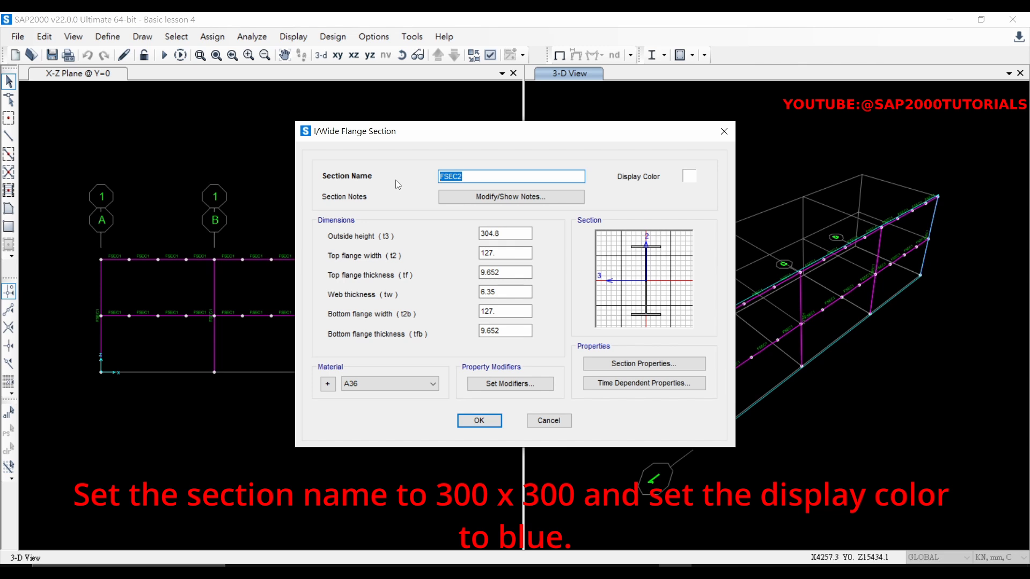
type("300x300")
left_click(690, 177)
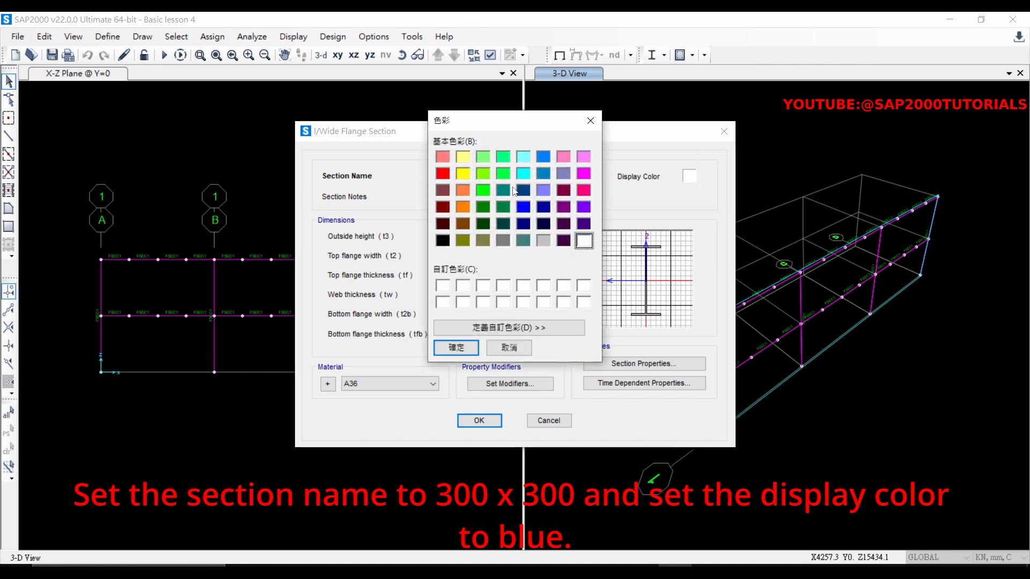
left_click(524, 208)
left_click(455, 348)
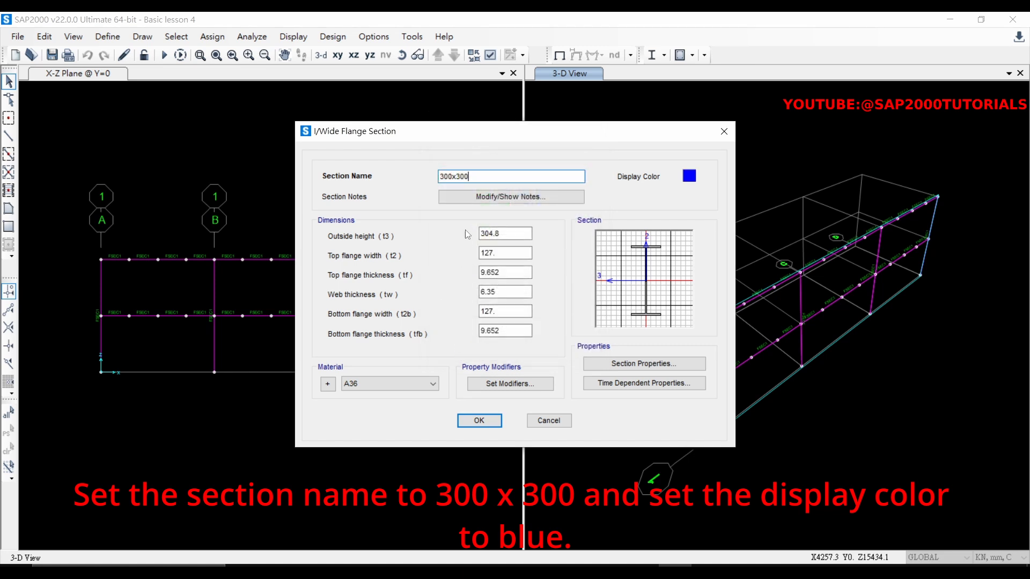
- Set the 300x300 section's outside height, top flange width and bottom flange width to 300 mm each
double_click(511, 231)
type("300")
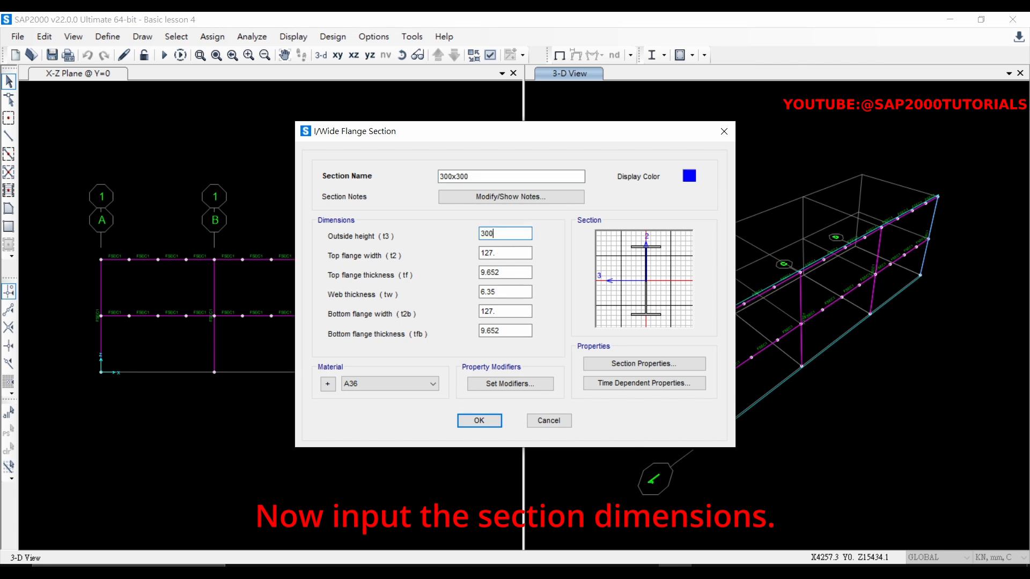
double_click(510, 253)
type("300")
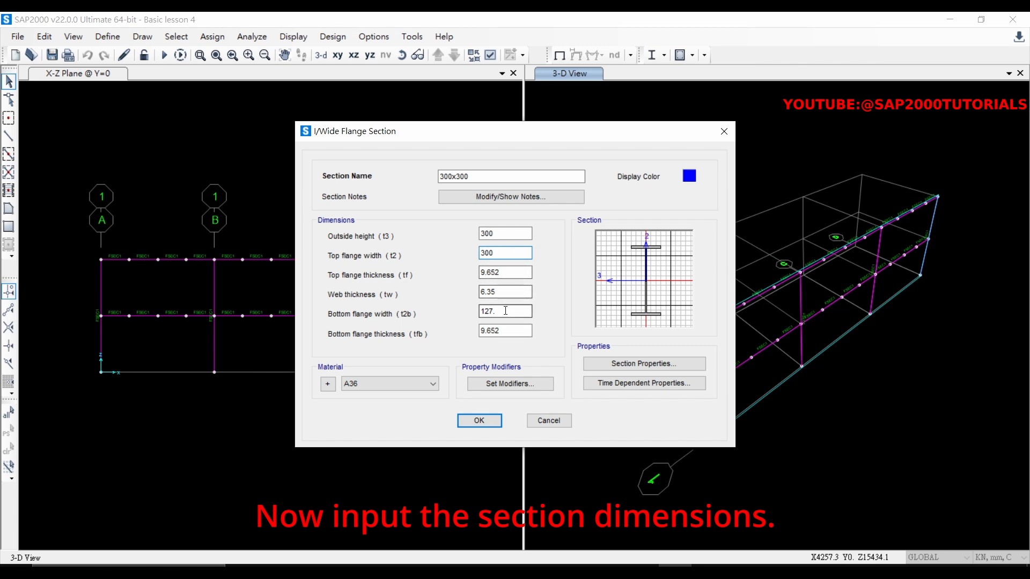
double_click(505, 311)
type("300")
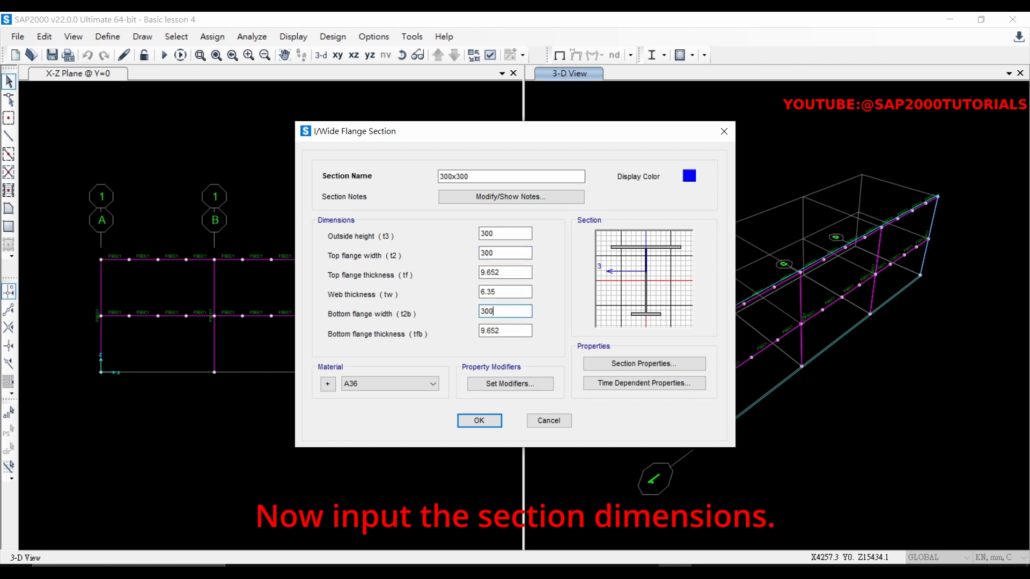
- Set the 300x300 section's web thickness to 10 mm and both flange thicknesses to 15 mm, and save the section
double_click(505, 292)
type("1")
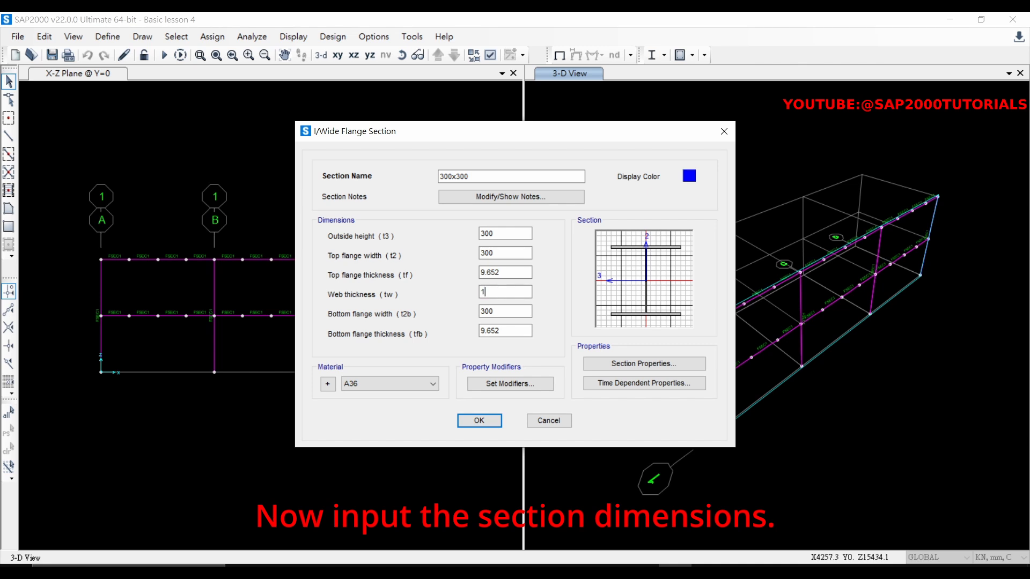
type("0")
double_click(503, 273)
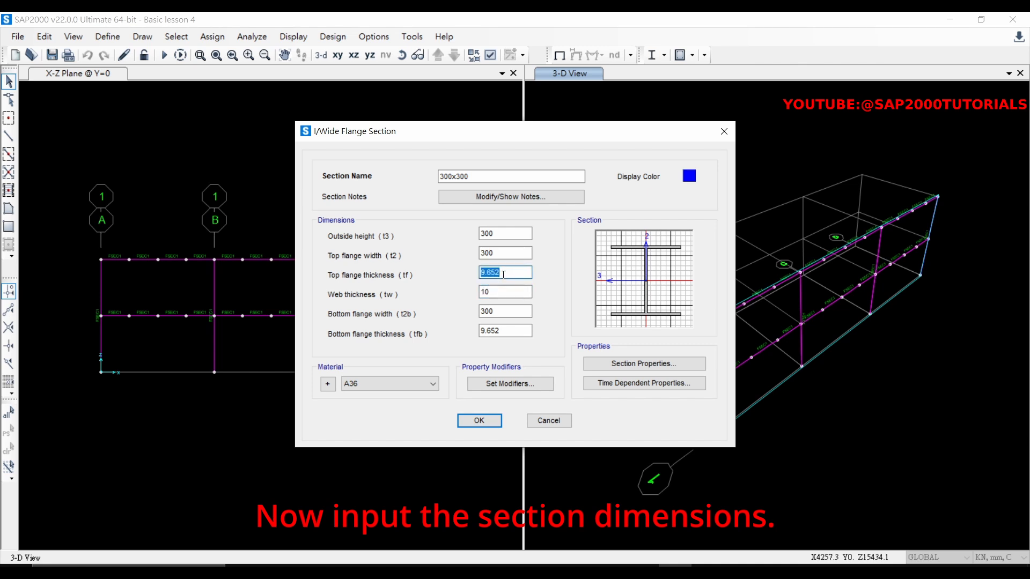
type("15")
double_click(507, 328)
type("15")
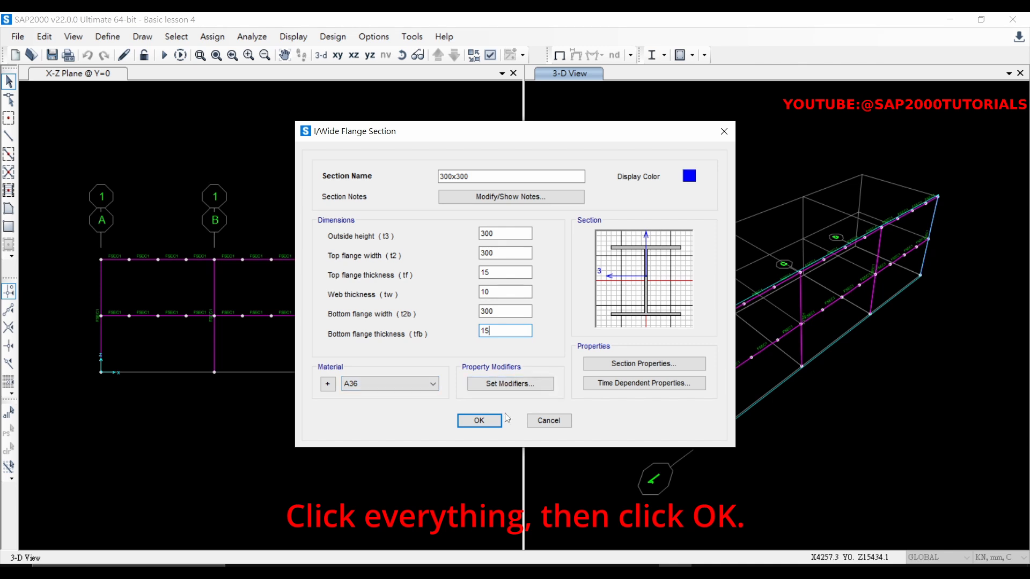
left_click(492, 425)
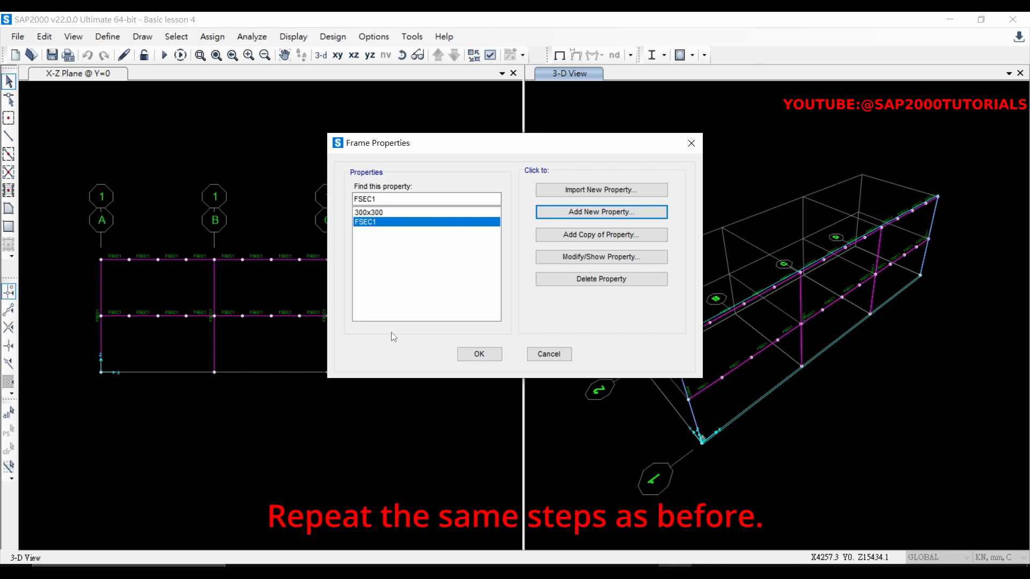
- Add another steel I/Wide Flange frame section named 200x200 with a pinkish-red display color
left_click(582, 214)
left_click(403, 252)
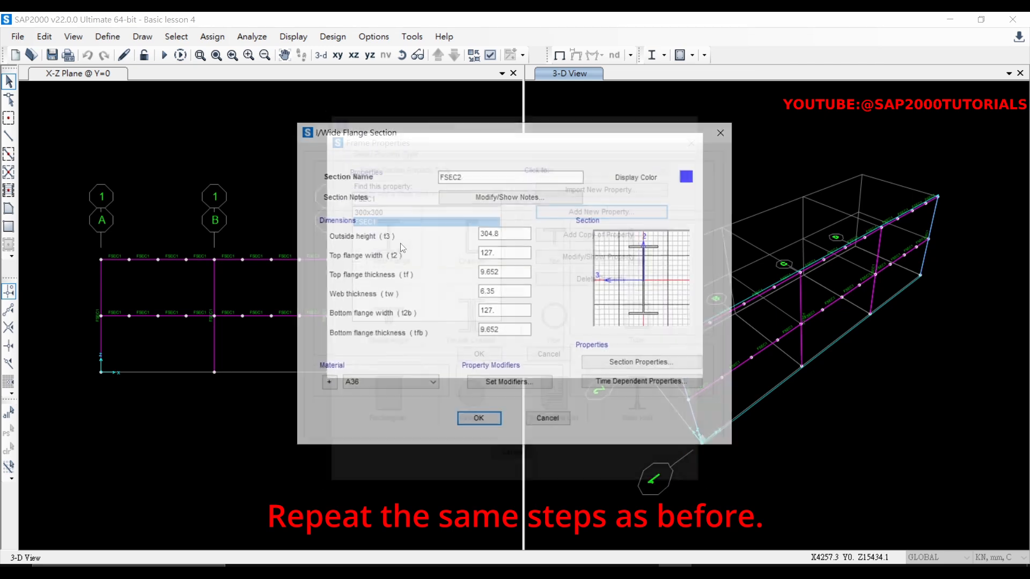
double_click(484, 174)
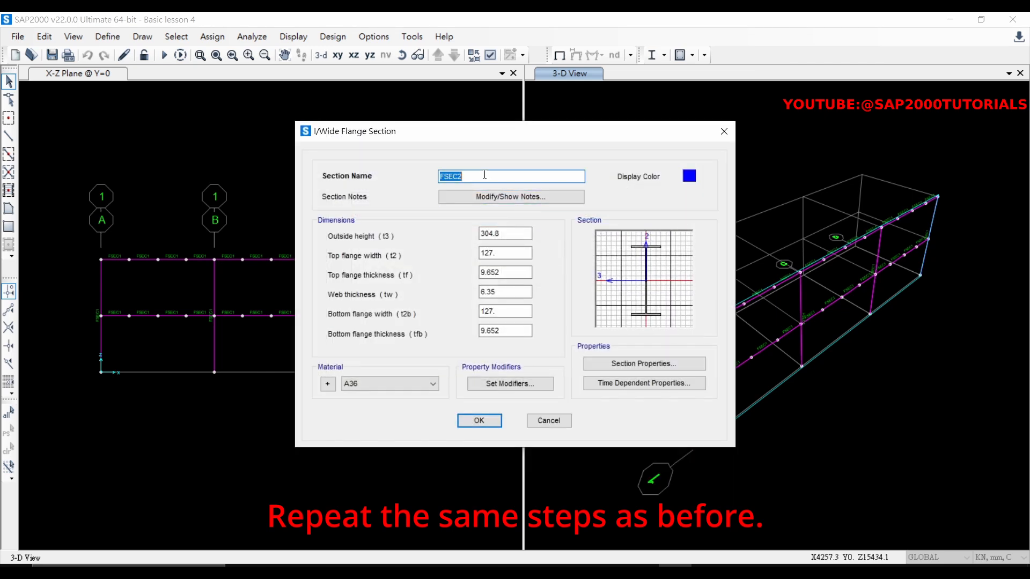
type("200")
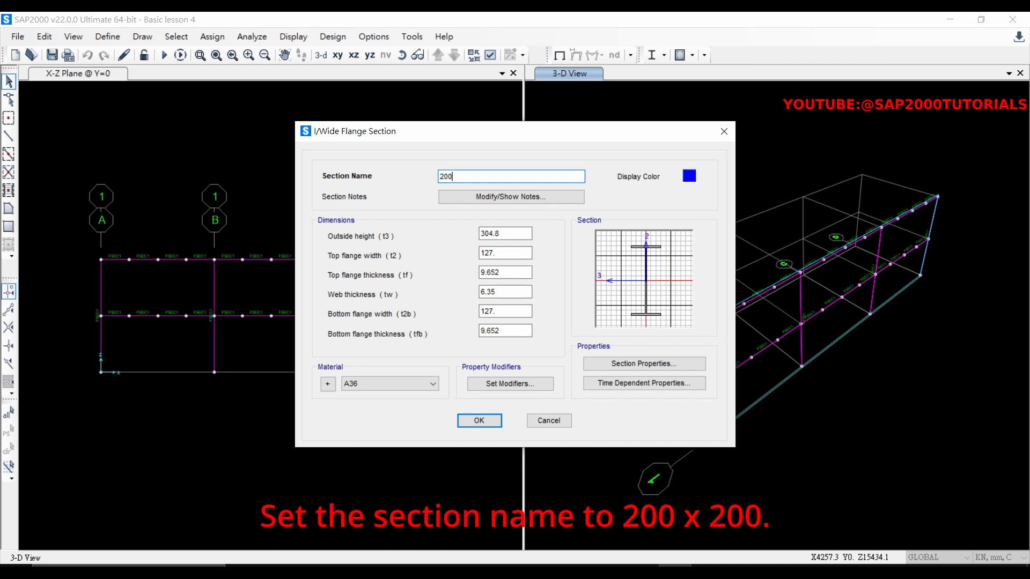
type("x200")
left_click(689, 176)
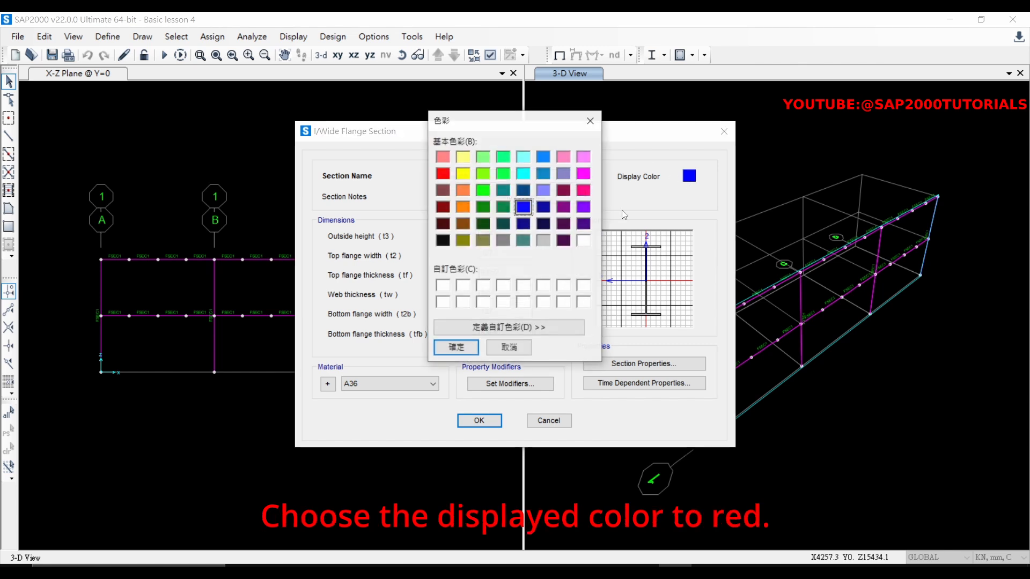
left_click(584, 190)
left_click(459, 347)
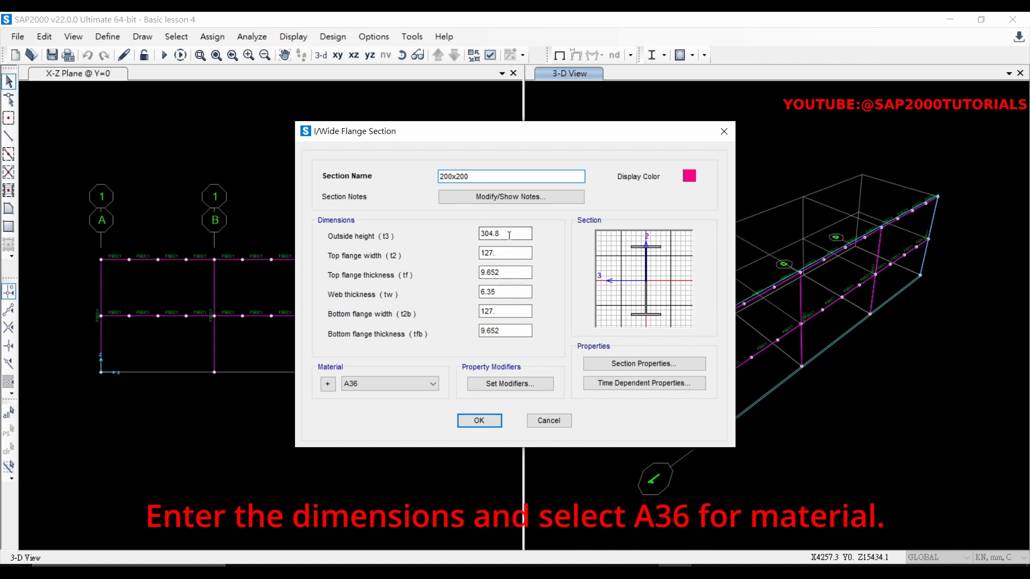
- Set the 200x200 section's outside height, top flange width and bottom flange width to 200 mm each
double_click(509, 235)
type("200")
key("Tab")
type("200")
key("Tab")
key("Tab")
key("Tab")
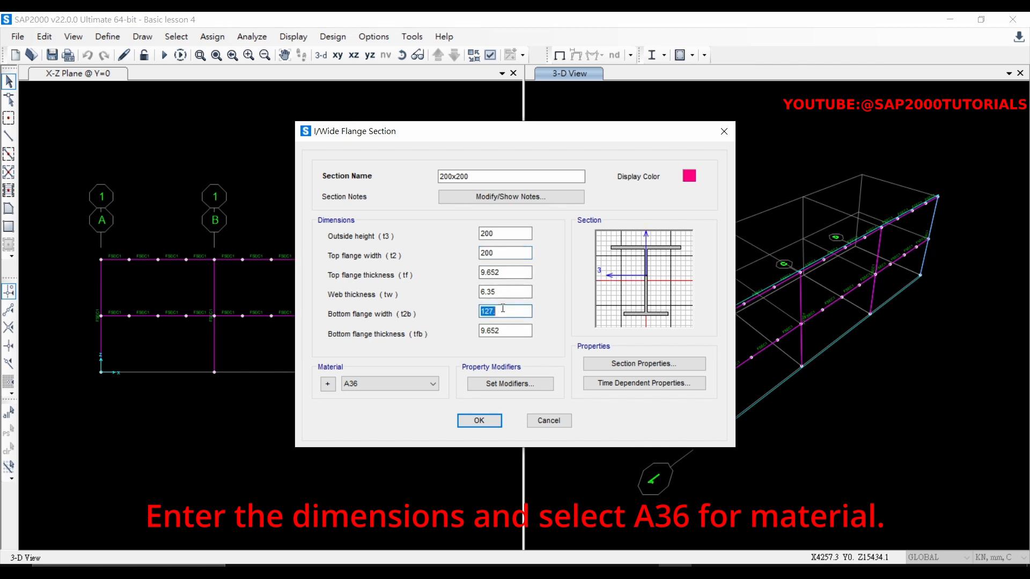
type("200")
- Set the 200x200 section's web thickness to 8 mm and both flange thicknesses to 12 mm, and save the frame section definitions
double_click(500, 295)
type("8")
key("shift+Tab")
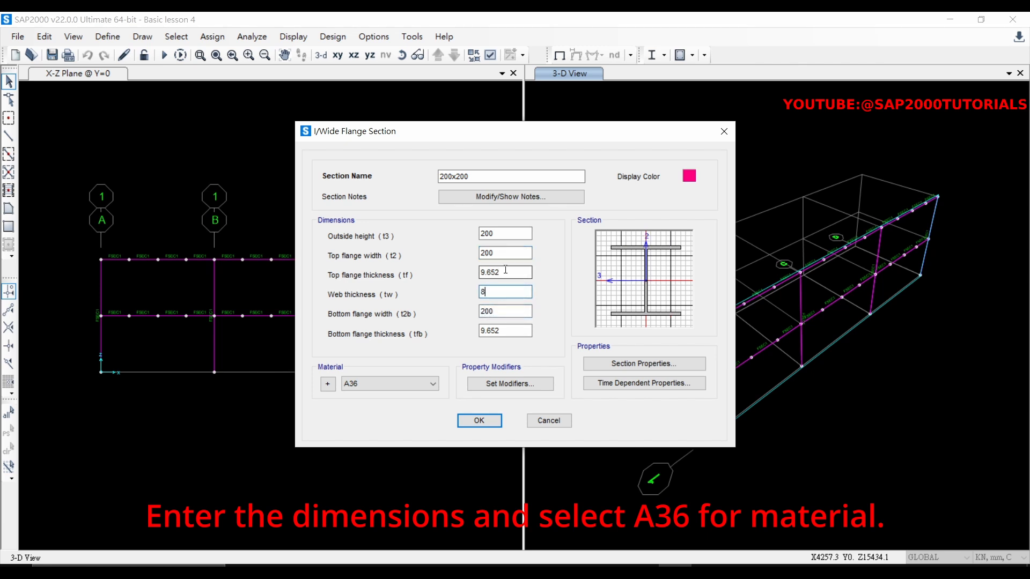
type("12")
key("Tab")
key("Tab")
key("Tab")
type("12")
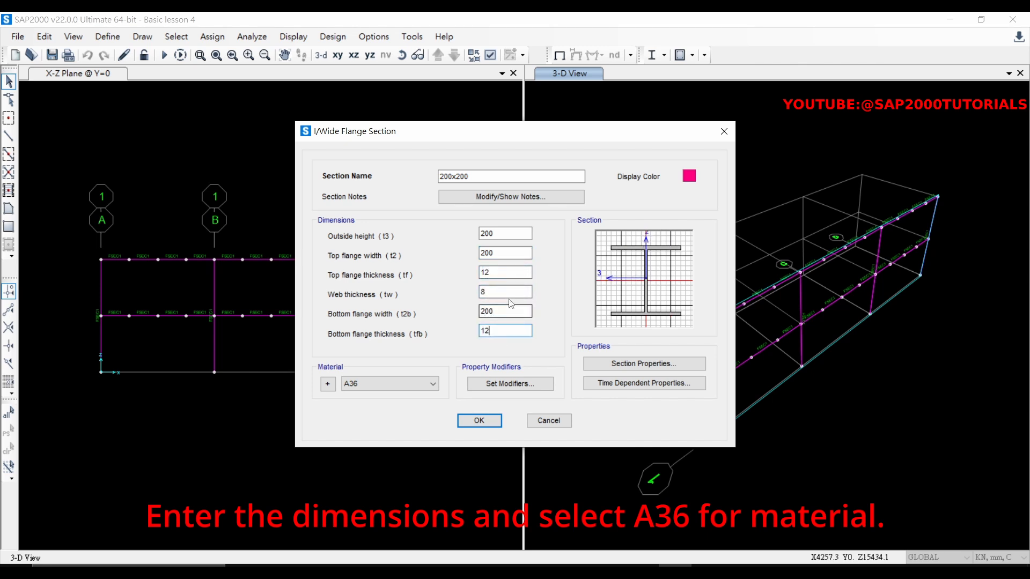
left_click(510, 294)
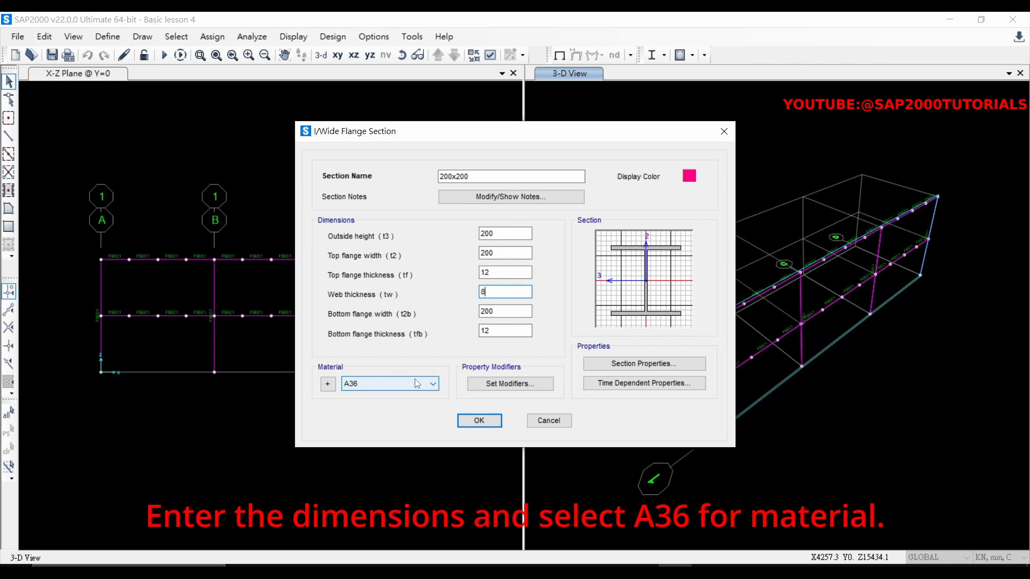
left_click(493, 423)
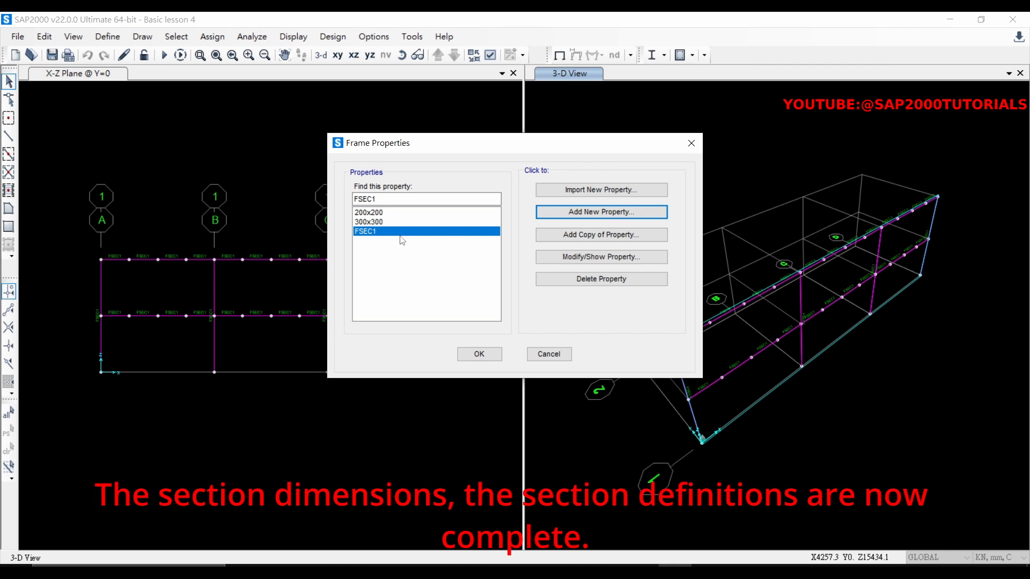
left_click(486, 355)
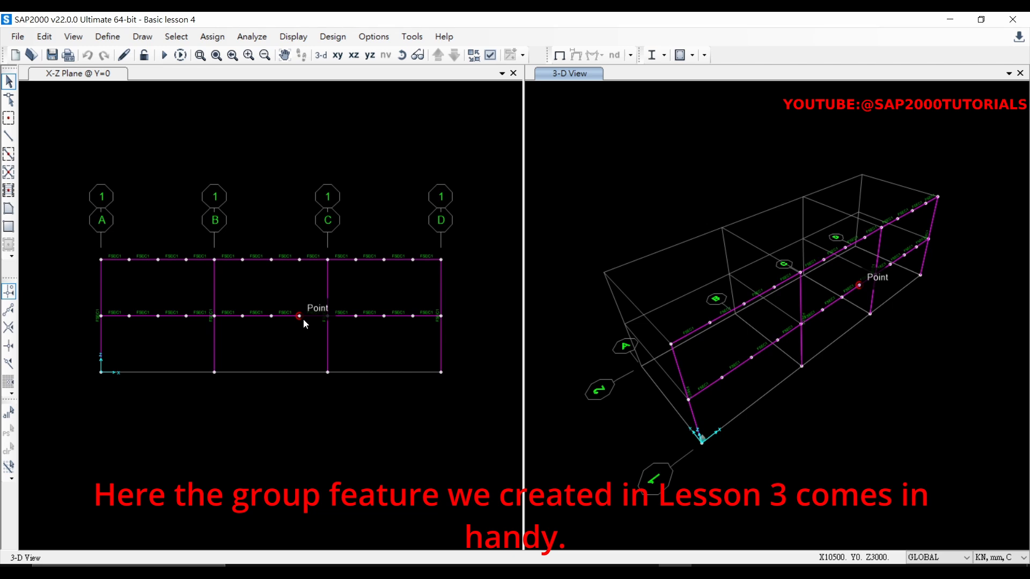
- Select all frame members belonging to the Column group
left_click(172, 38)
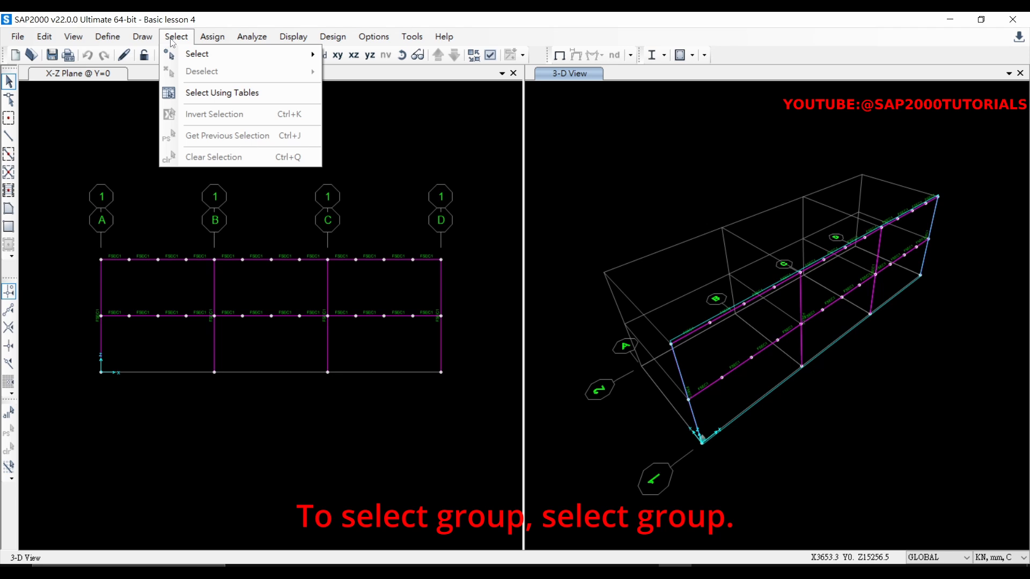
mouse_move(190, 54)
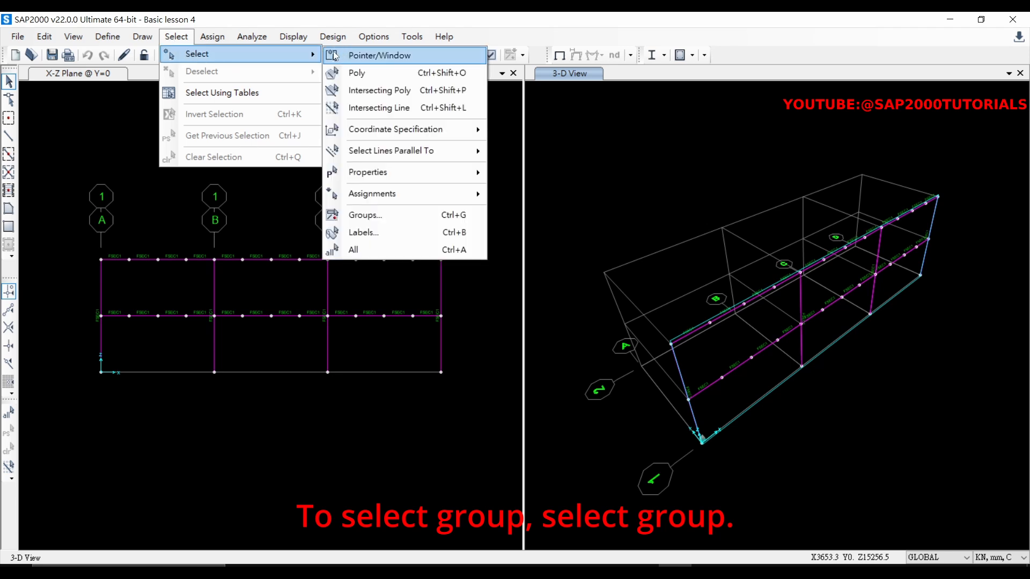
left_click(378, 217)
left_click(443, 222)
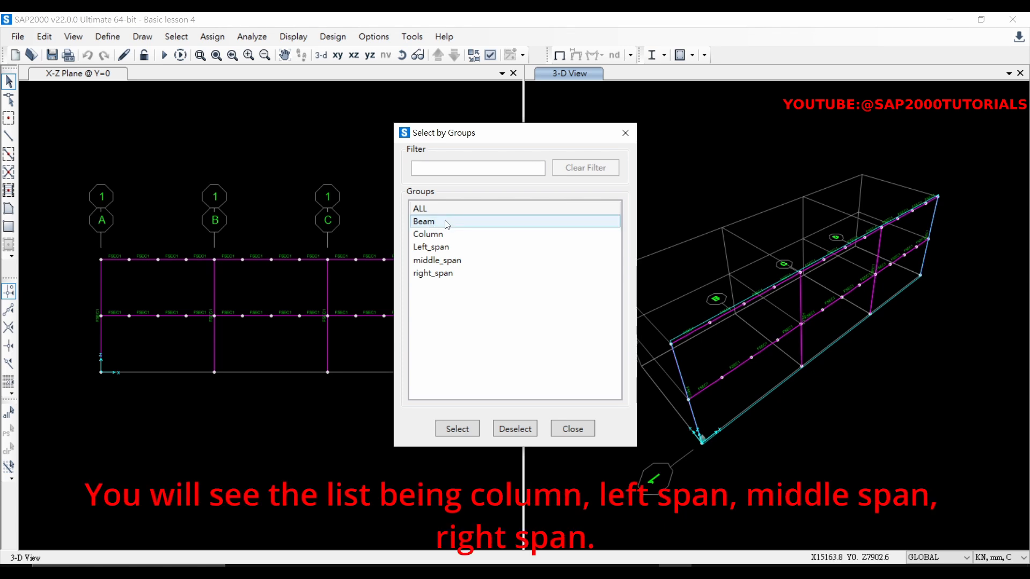
left_click(446, 233)
left_click(448, 246)
left_click(451, 260)
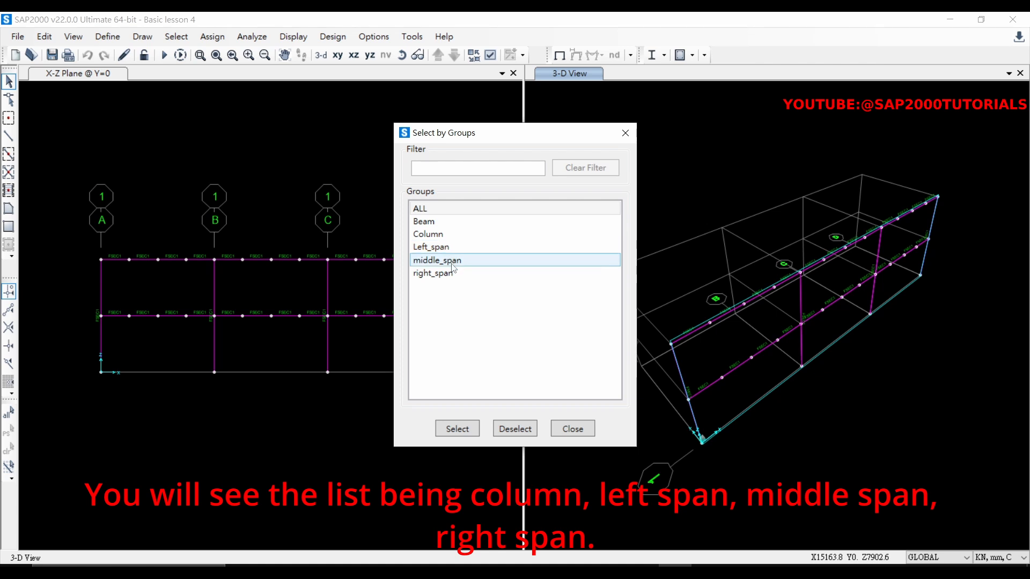
left_click(453, 274)
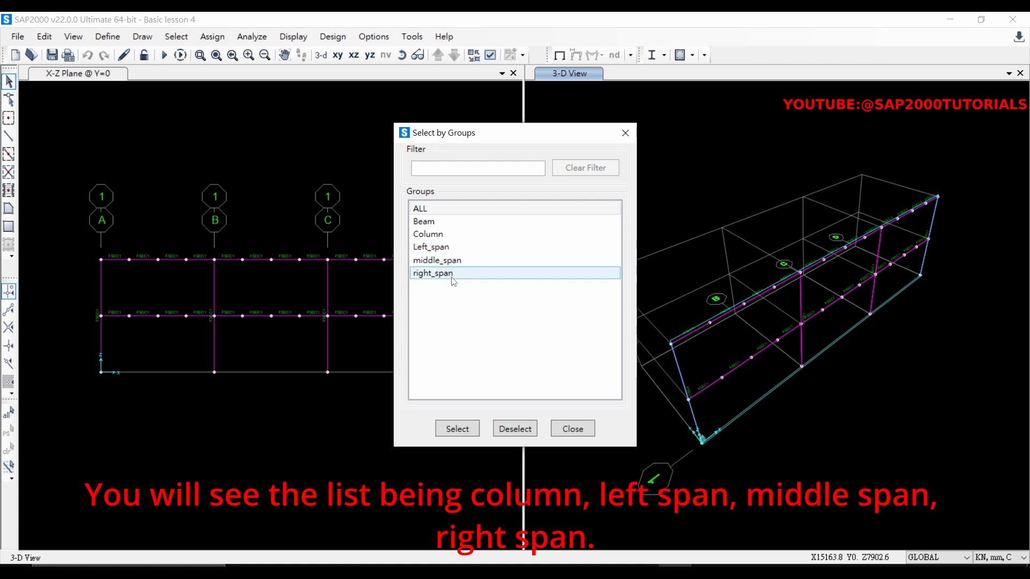
left_click(437, 234)
left_click(439, 221)
left_click(438, 236)
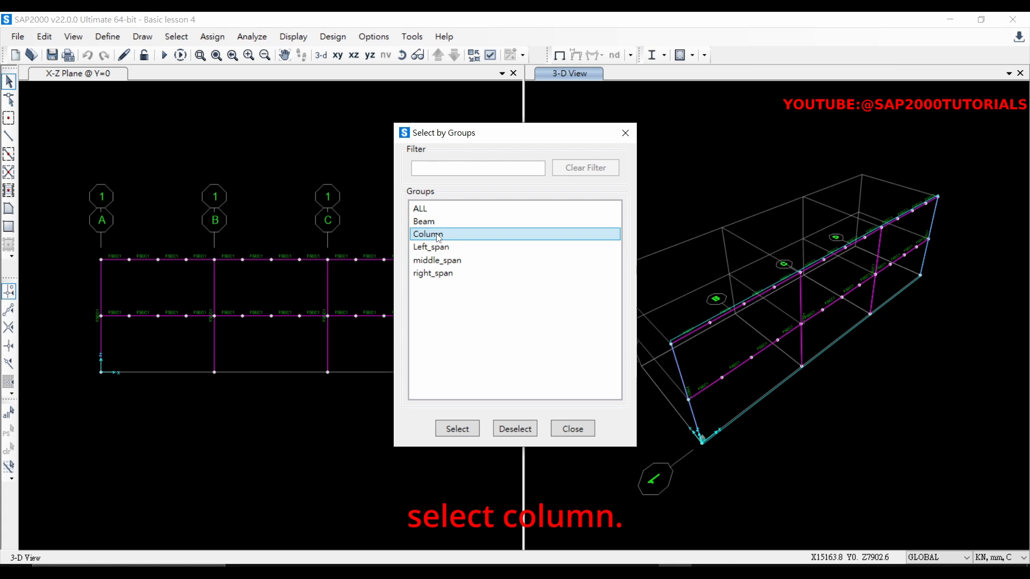
left_click(457, 429)
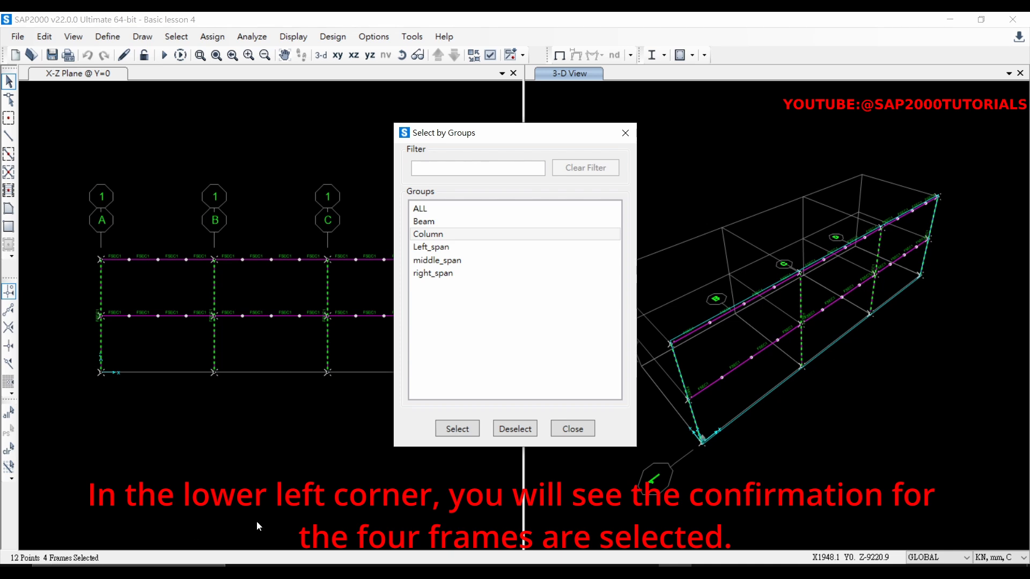
left_click(457, 428)
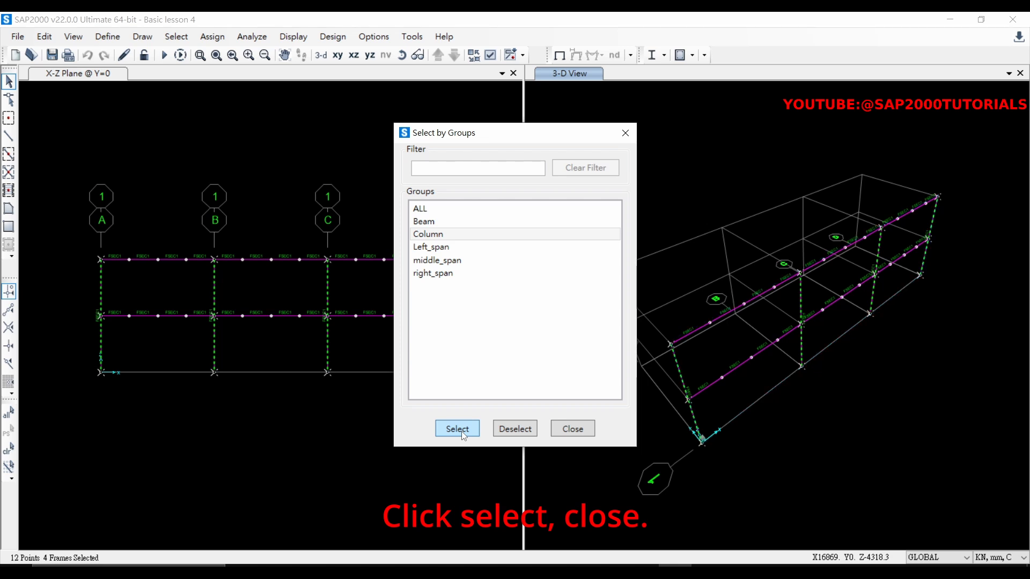
left_click(573, 429)
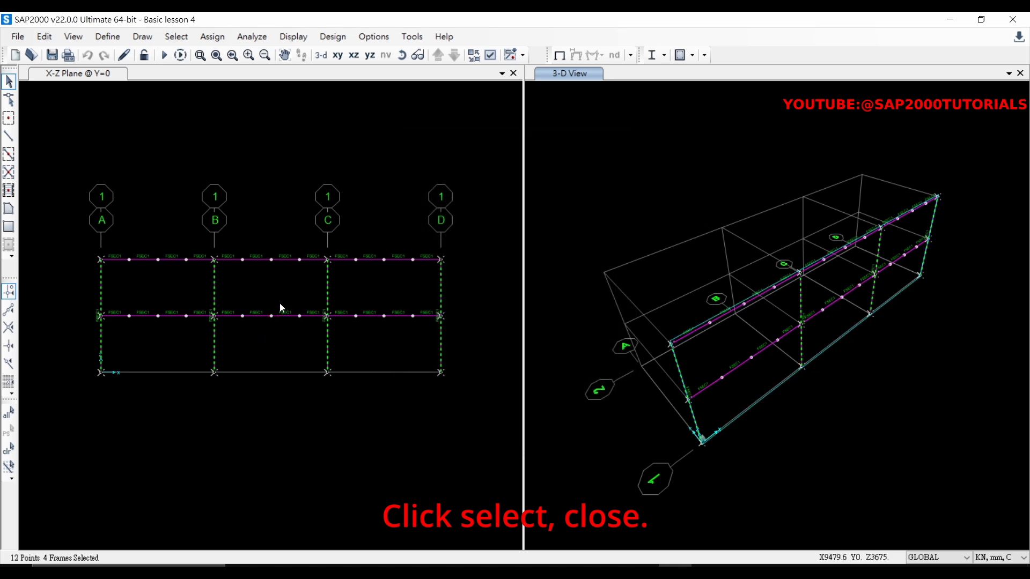
- Assign the 300x300 frame section to the selected columns
left_click(213, 35)
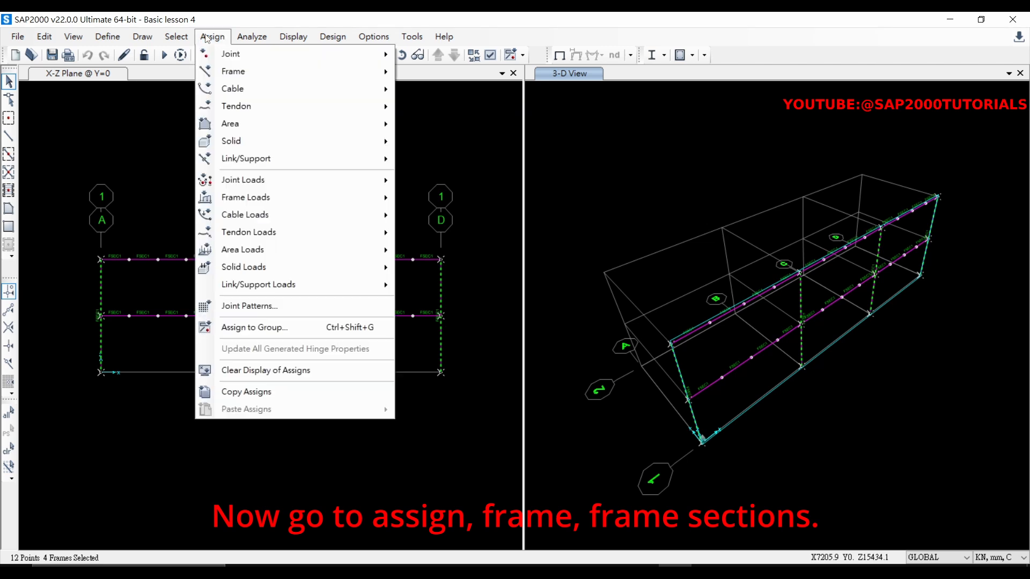
mouse_move(244, 70)
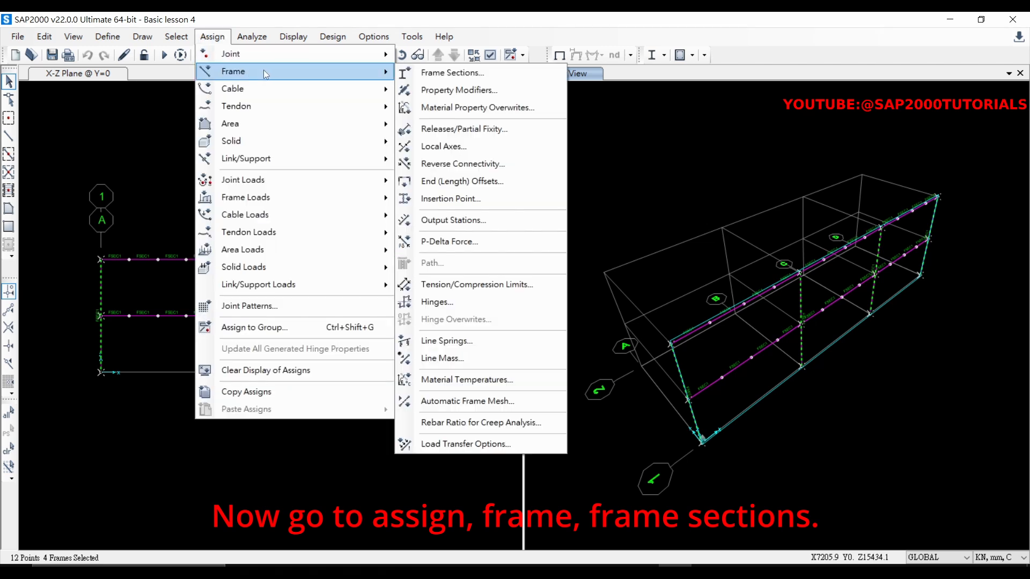
left_click(438, 78)
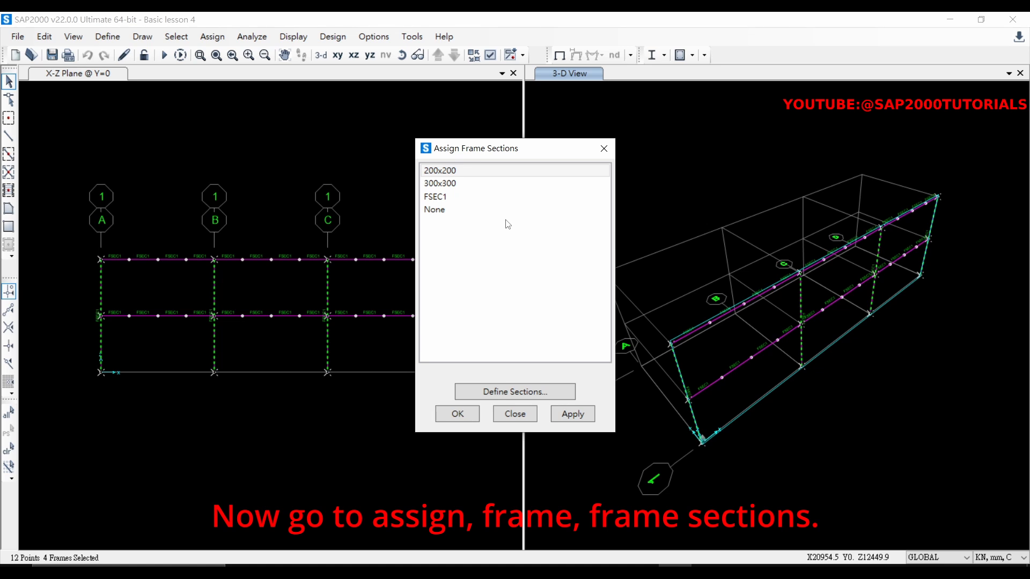
left_click(455, 184)
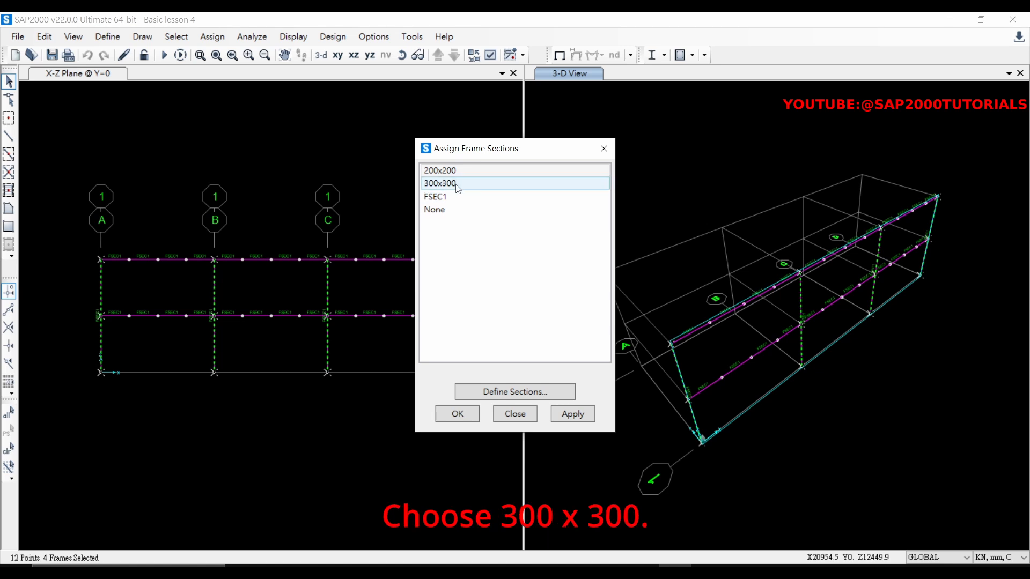
left_click(457, 185)
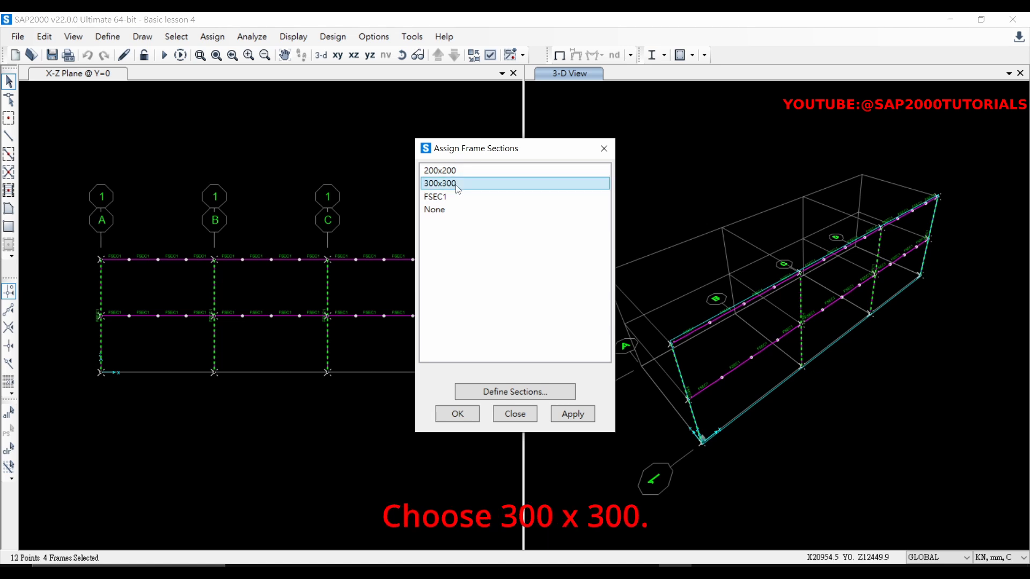
left_click(571, 418)
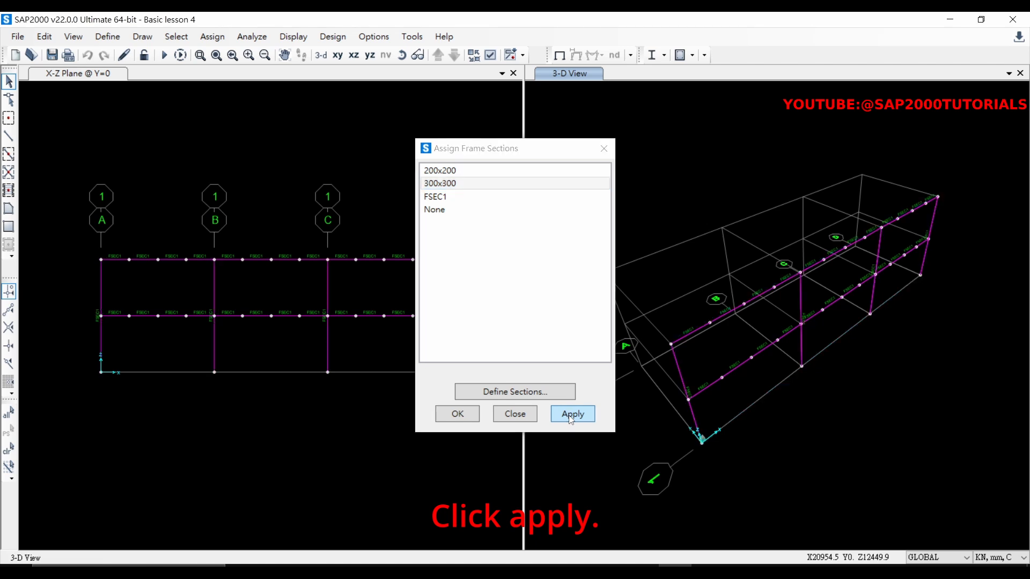
left_click(458, 416)
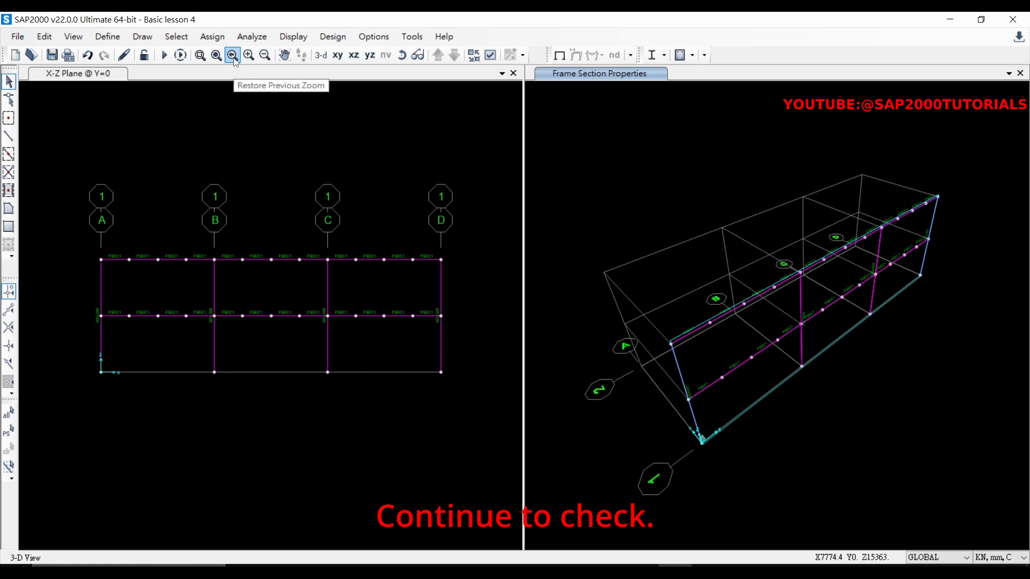
- Examine the section labels on the columns and beams up close in the X-Z plane view at Y=0
left_click(247, 55)
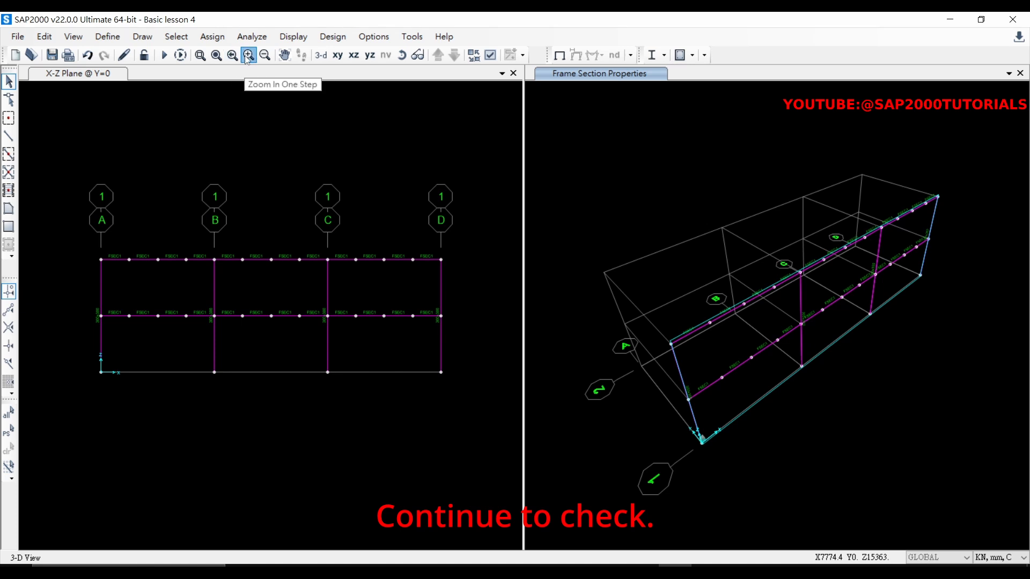
left_click(107, 75)
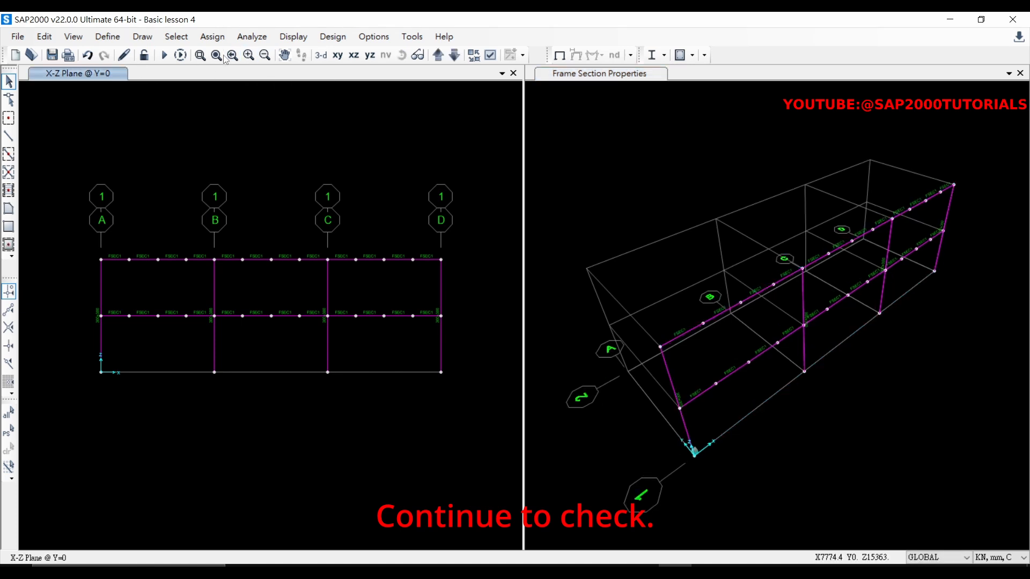
left_click(249, 55)
left_click(249, 55)
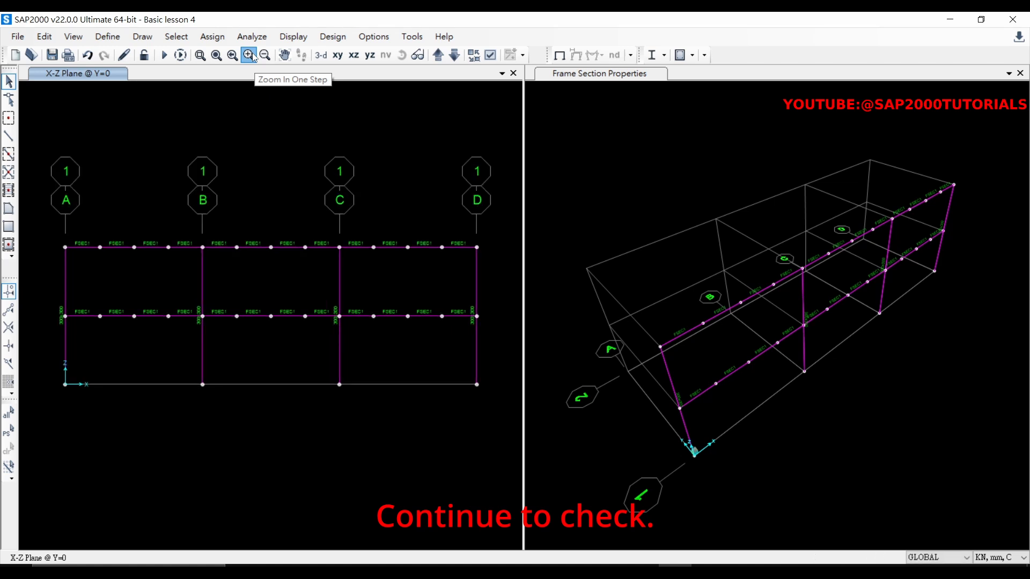
left_click(249, 55)
left_click(249, 55)
left_click(249, 55)
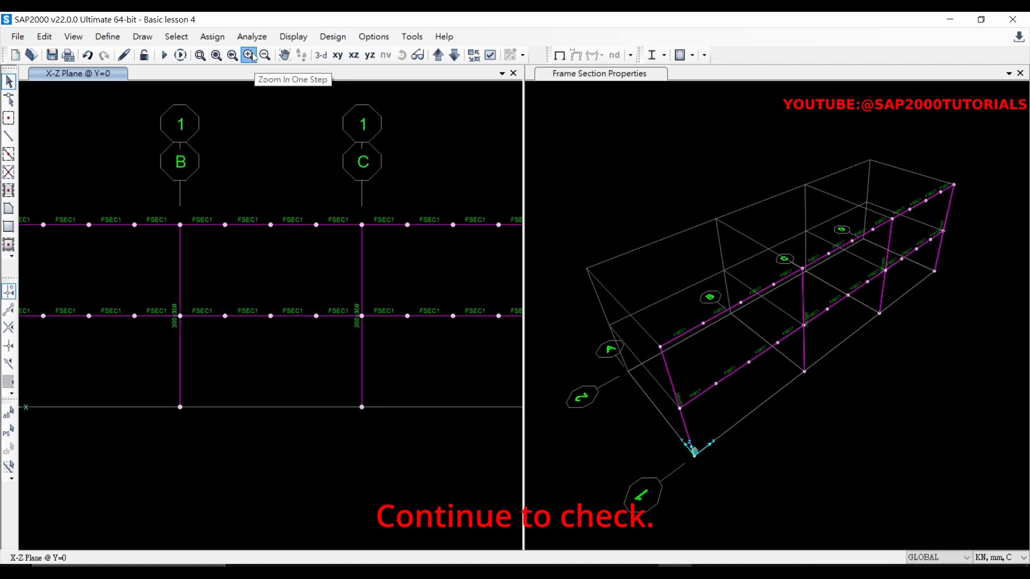
left_click(249, 56)
left_click(249, 55)
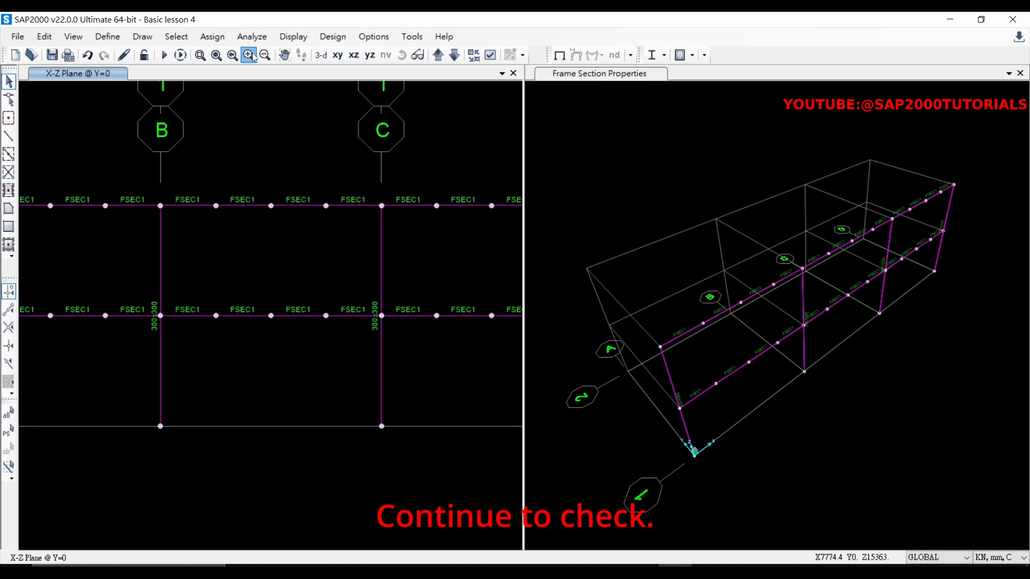
left_click(249, 55)
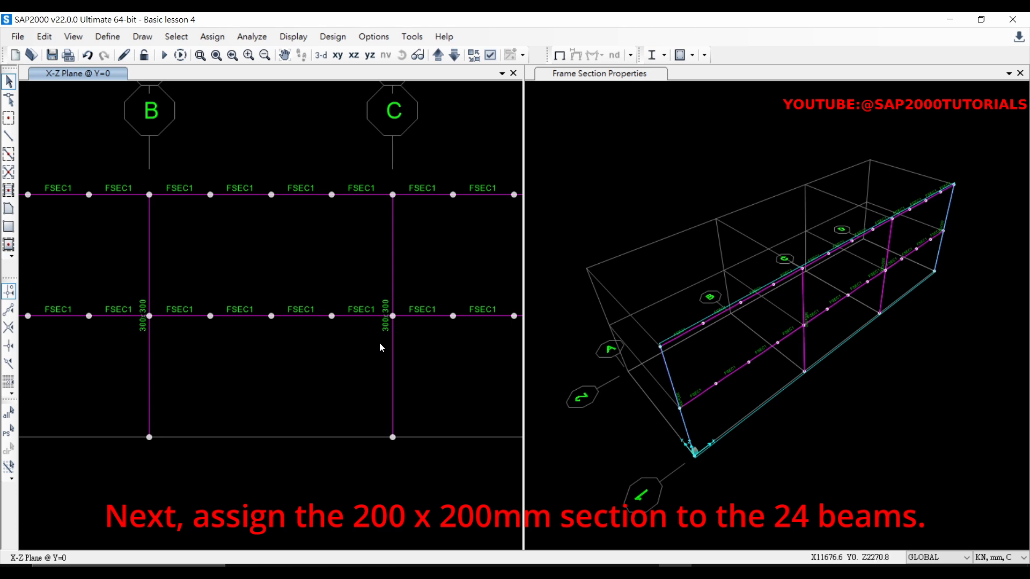
- Select all frame members belonging to the Beam group
left_click(176, 37)
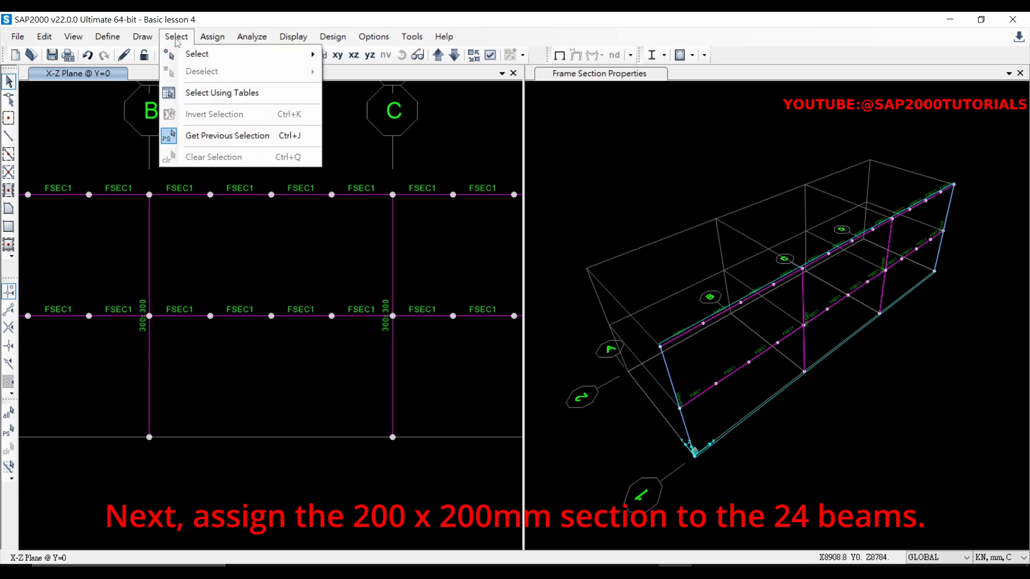
mouse_move(188, 54)
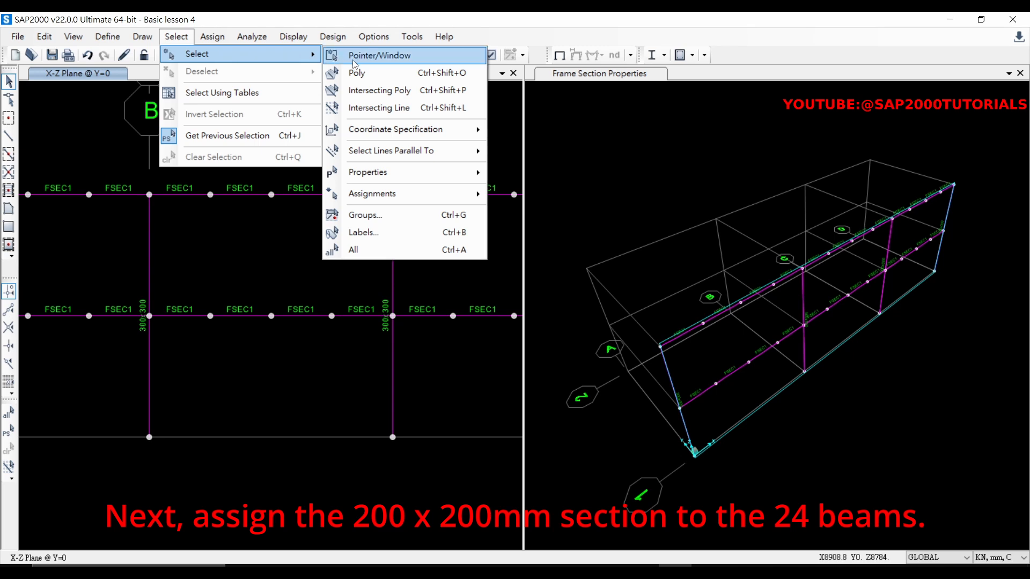
left_click(395, 223)
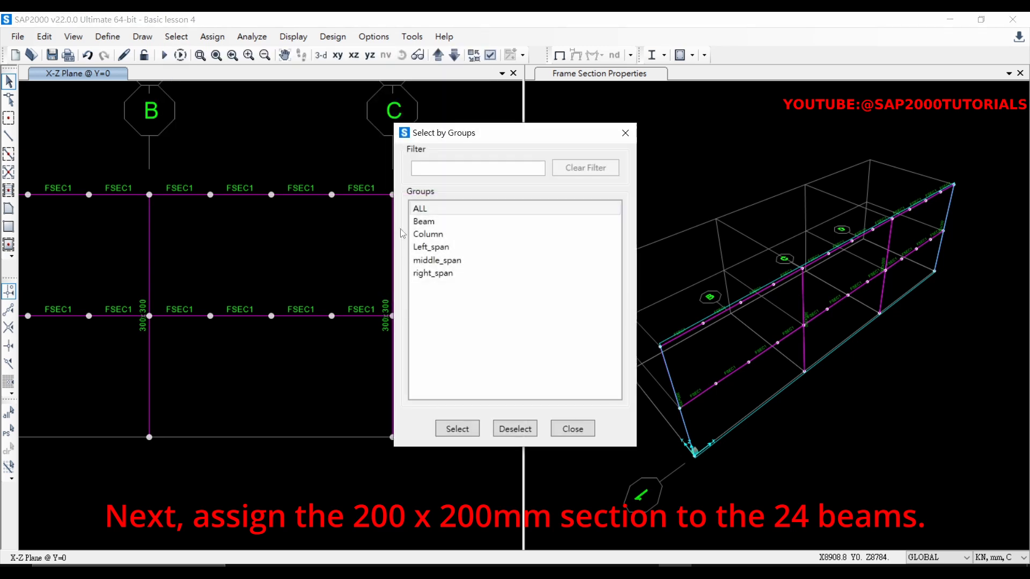
left_click(436, 226)
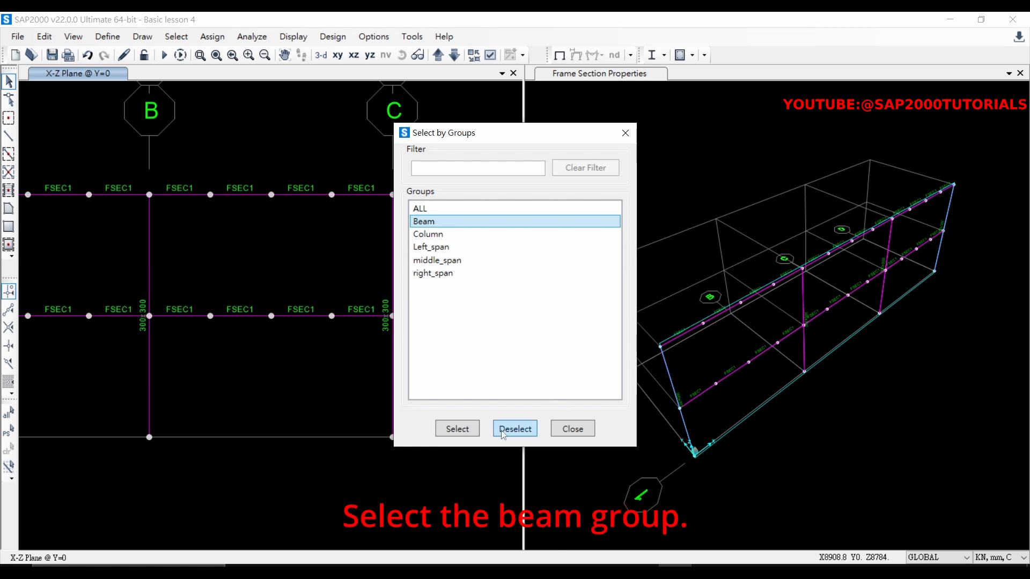
left_click(456, 429)
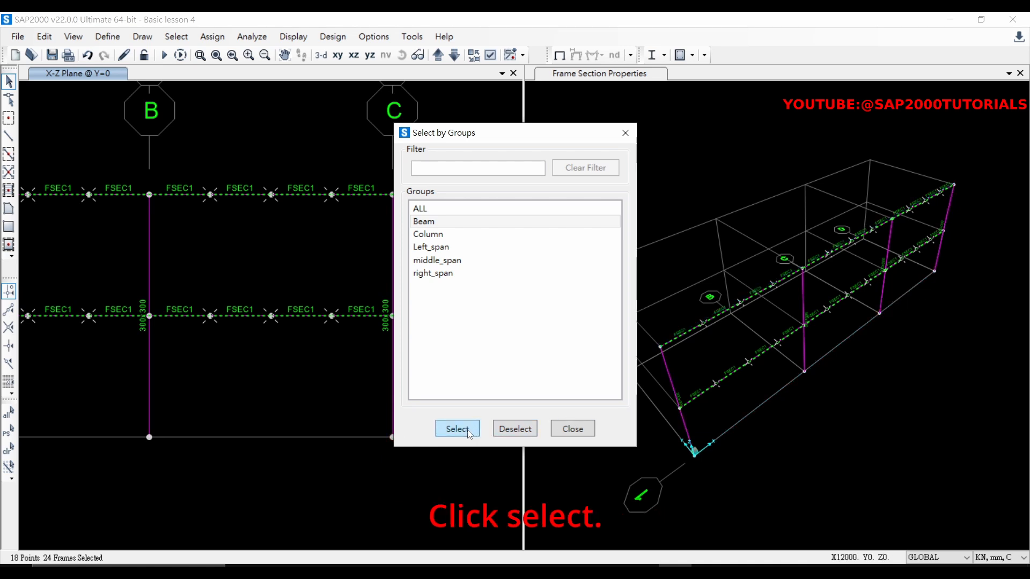
left_click(572, 429)
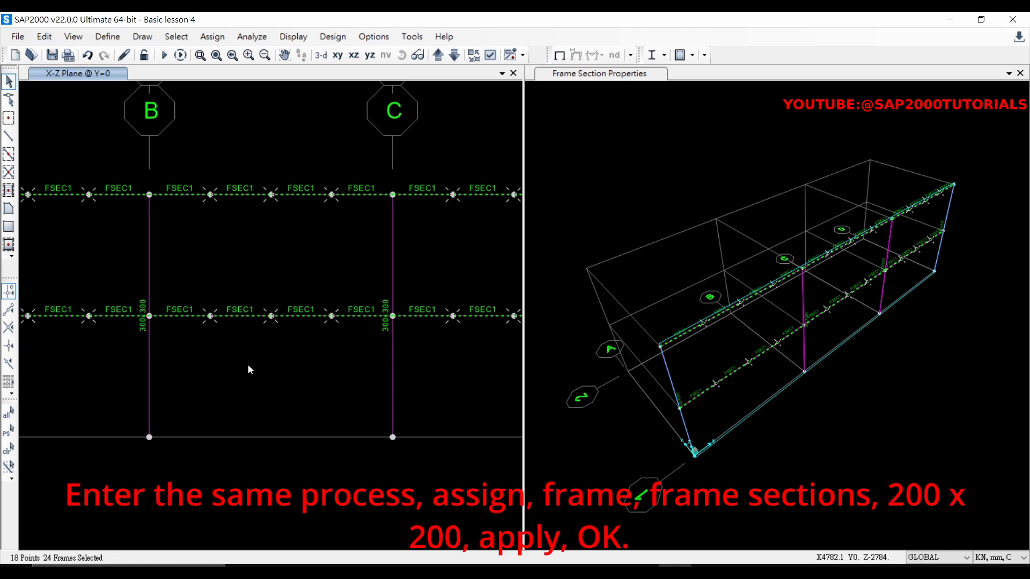
- Assign the 200x200 frame section to the selected beams
left_click(212, 36)
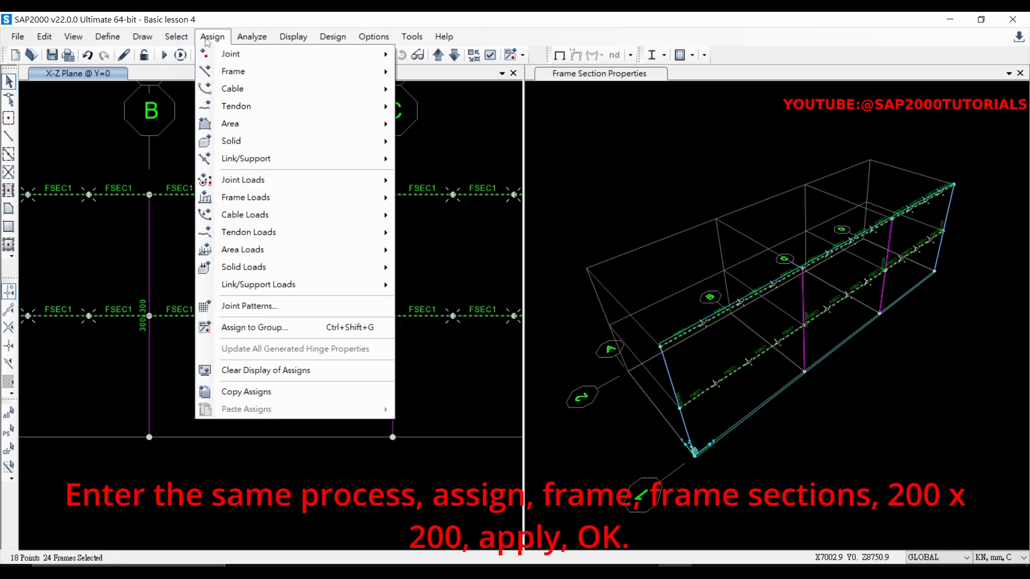
mouse_move(232, 76)
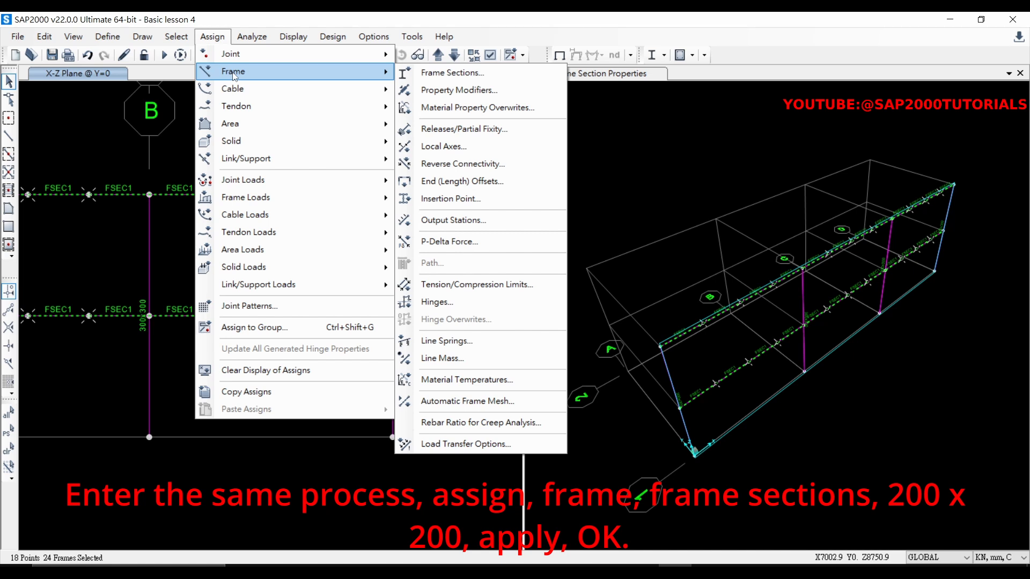
left_click(436, 81)
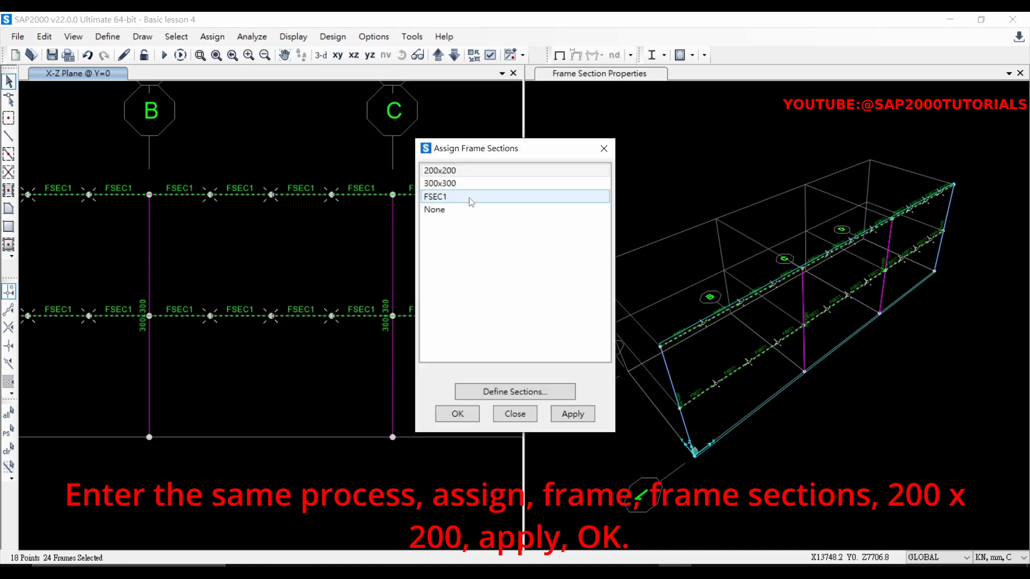
left_click(459, 184)
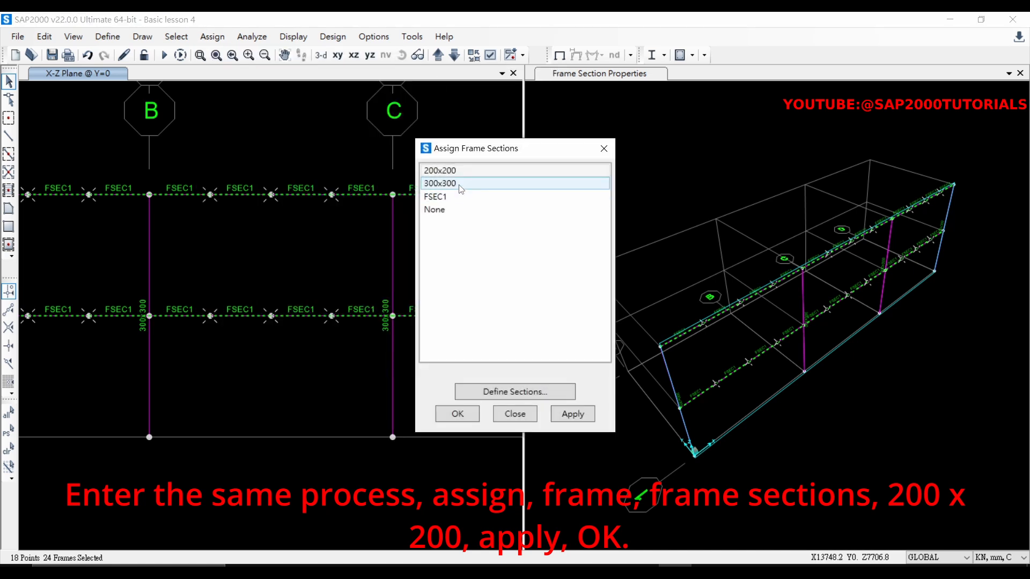
left_click(452, 170)
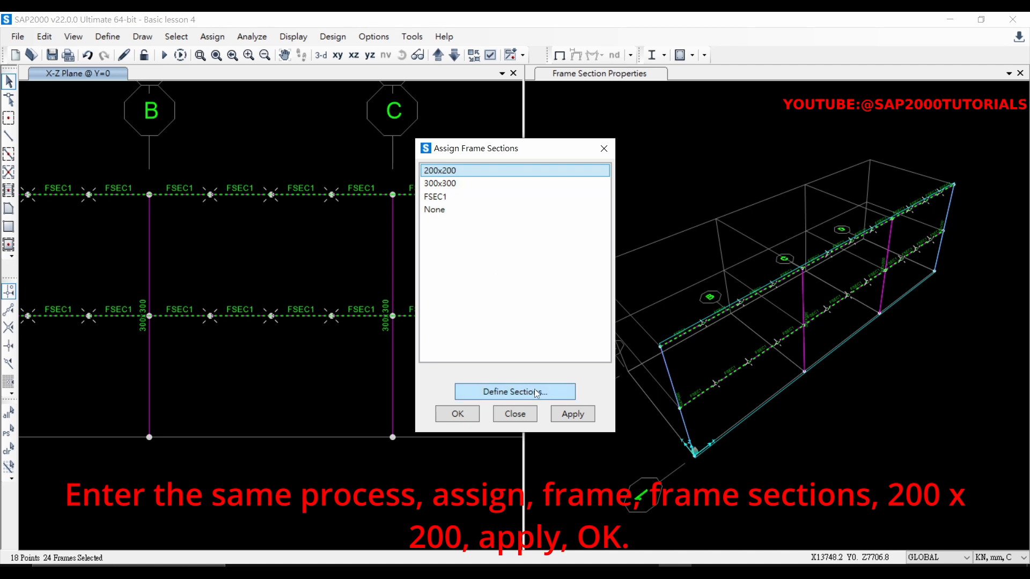
left_click(575, 420)
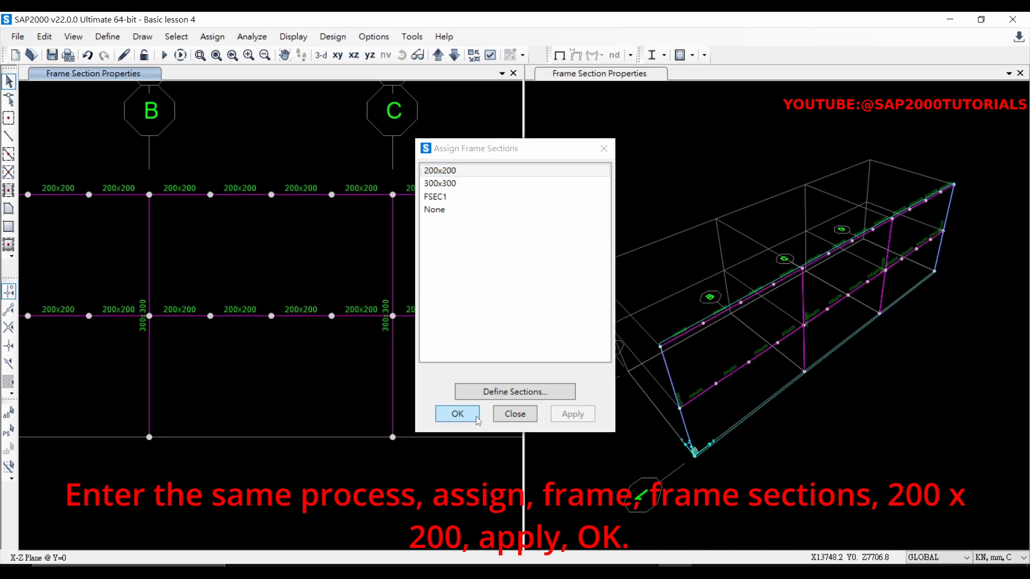
left_click(458, 414)
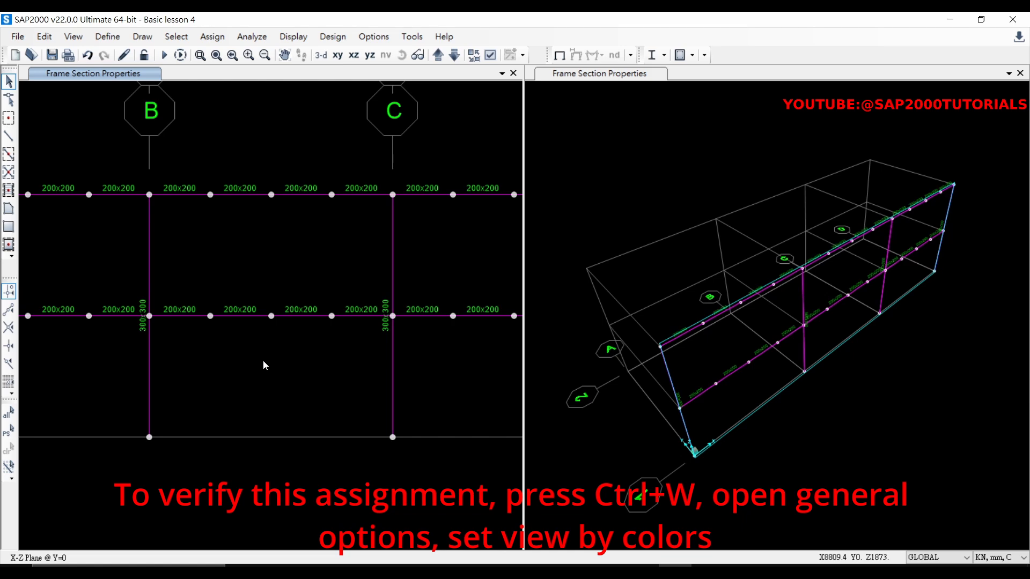
- Set the display options to view the model by colors of sections, applied to all windows
key("ctrl+w")
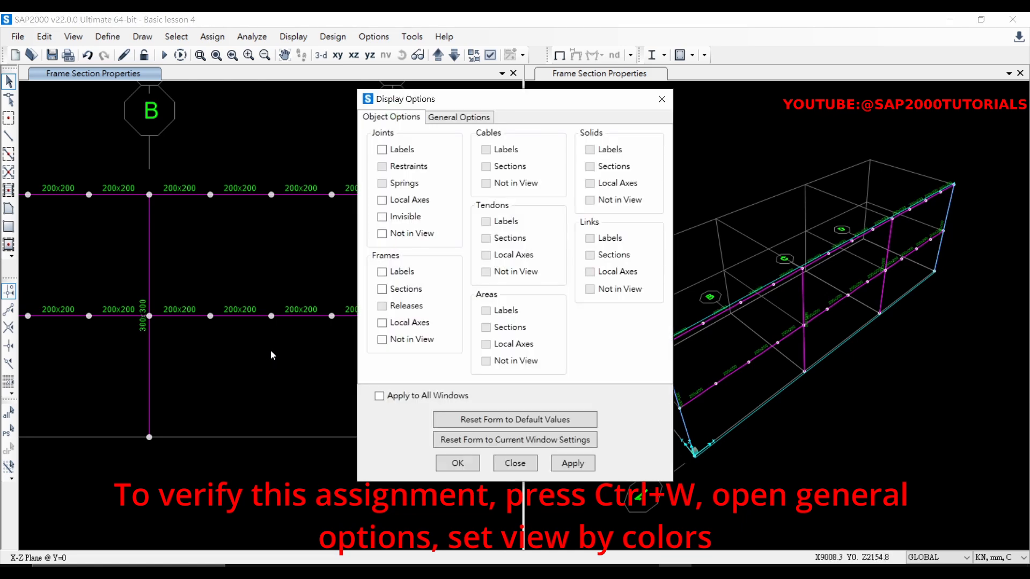
left_click(474, 119)
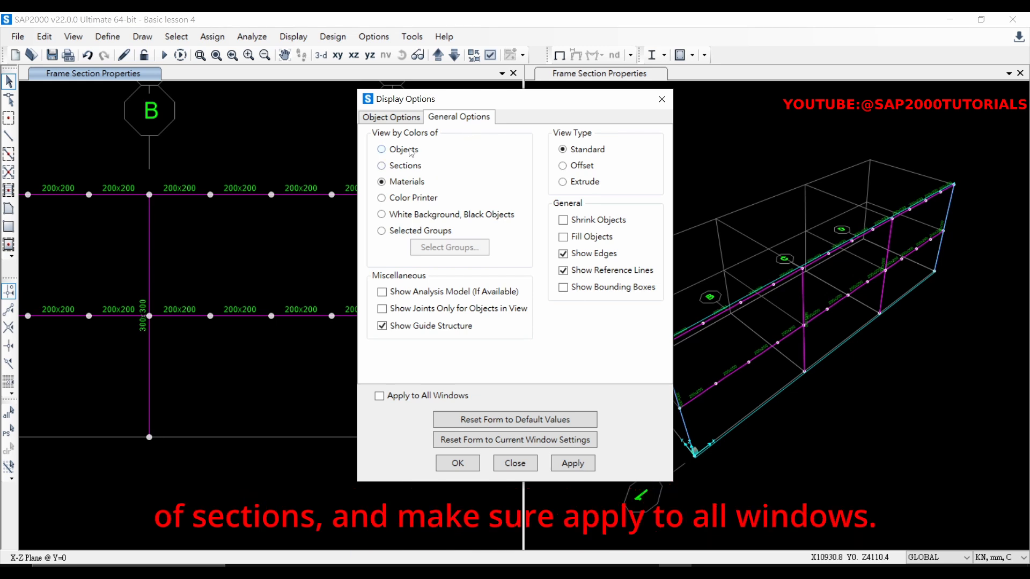
left_click(382, 167)
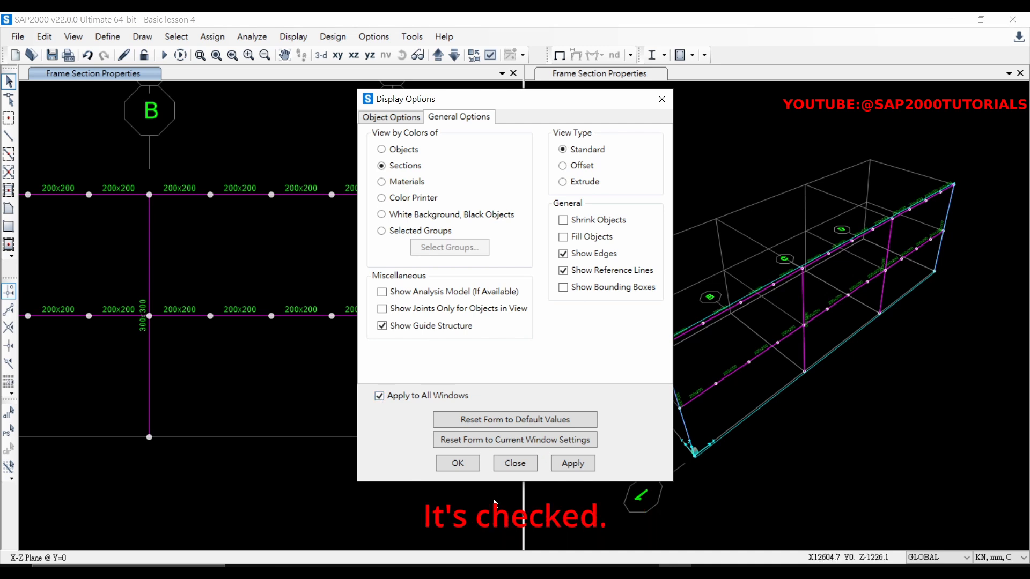
left_click(464, 465)
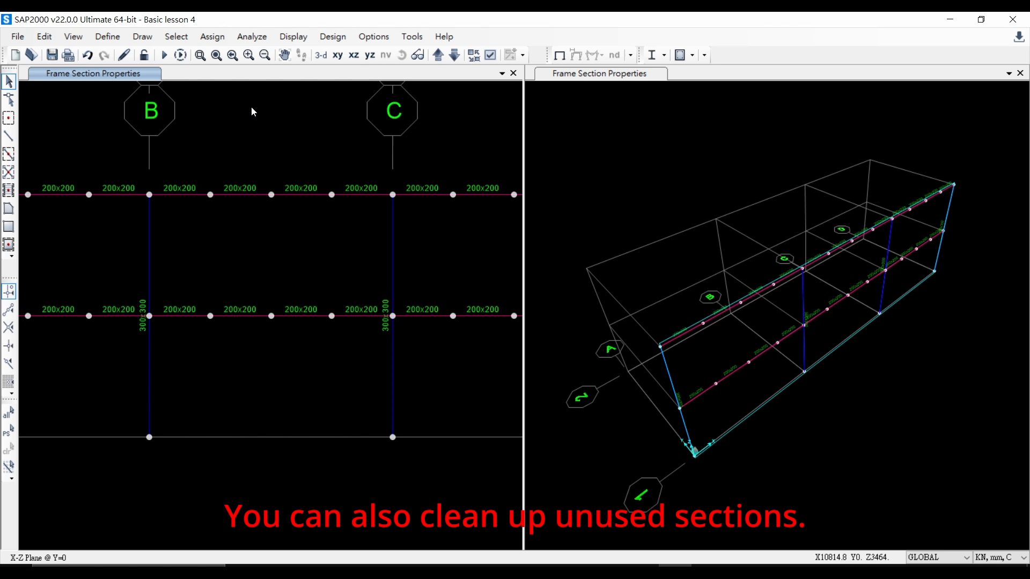
- Delete the unused FSEC1 section from the defined frame section properties and save the section list
left_click(118, 42)
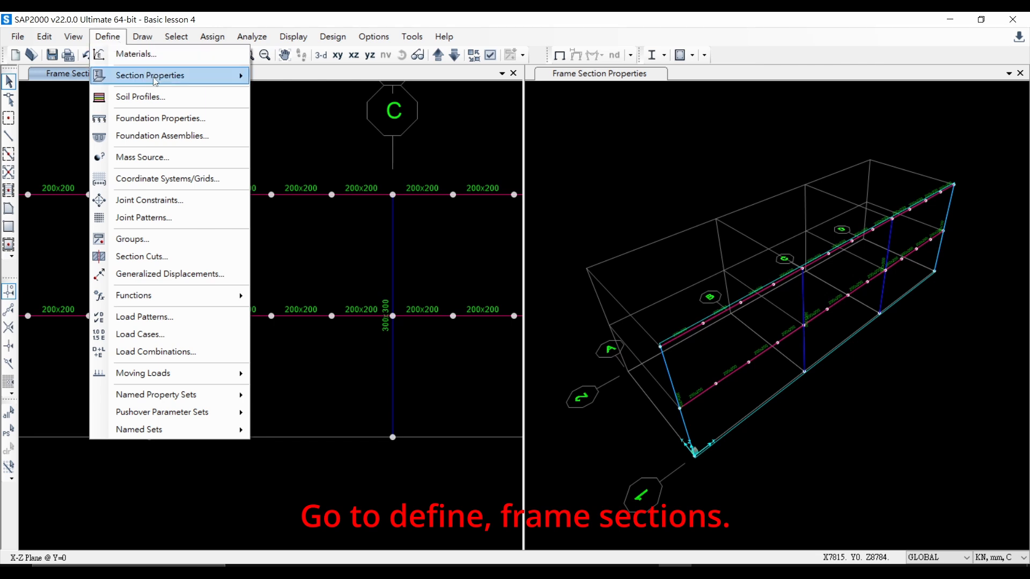
mouse_move(226, 79)
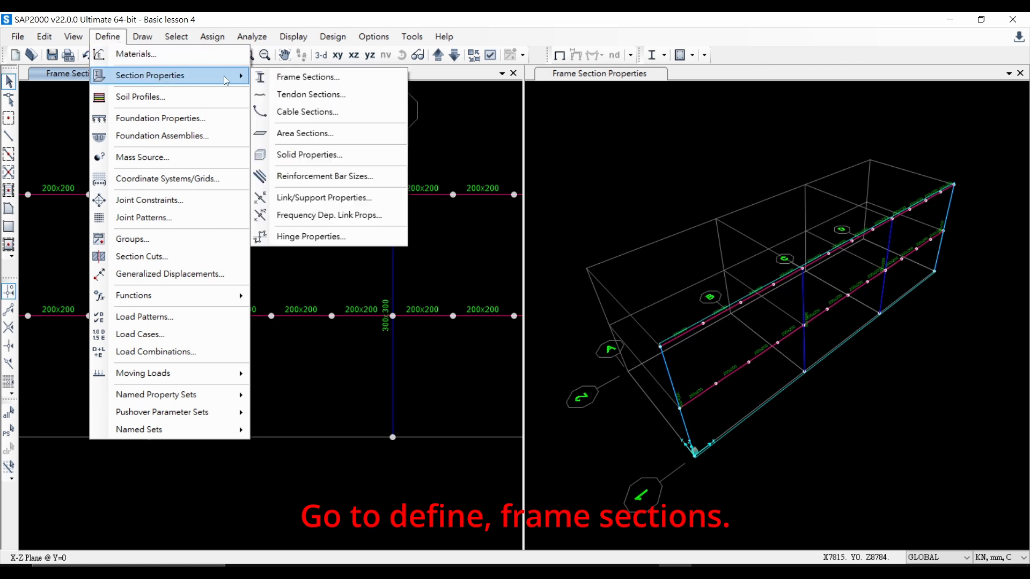
left_click(291, 77)
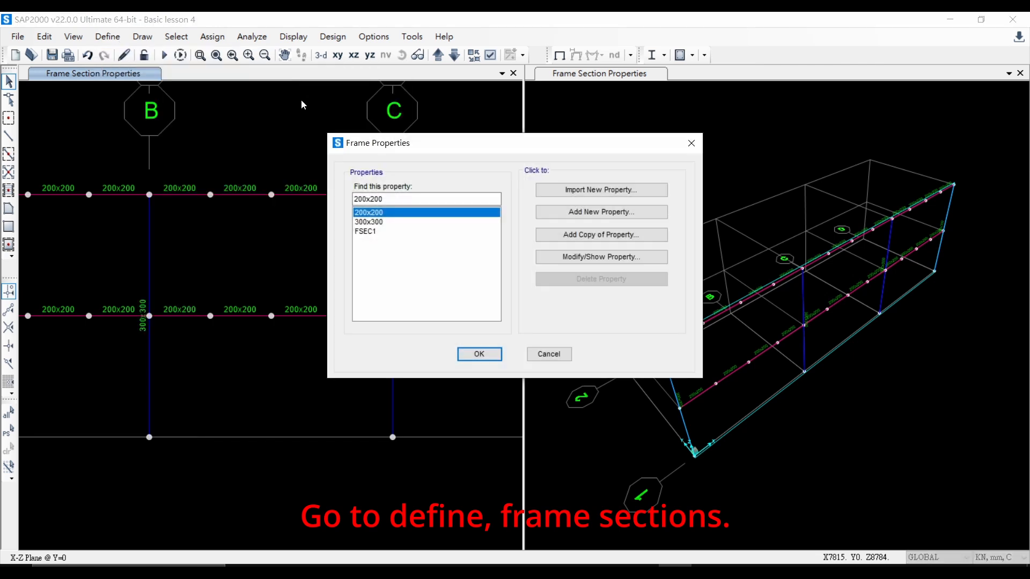
left_click(375, 232)
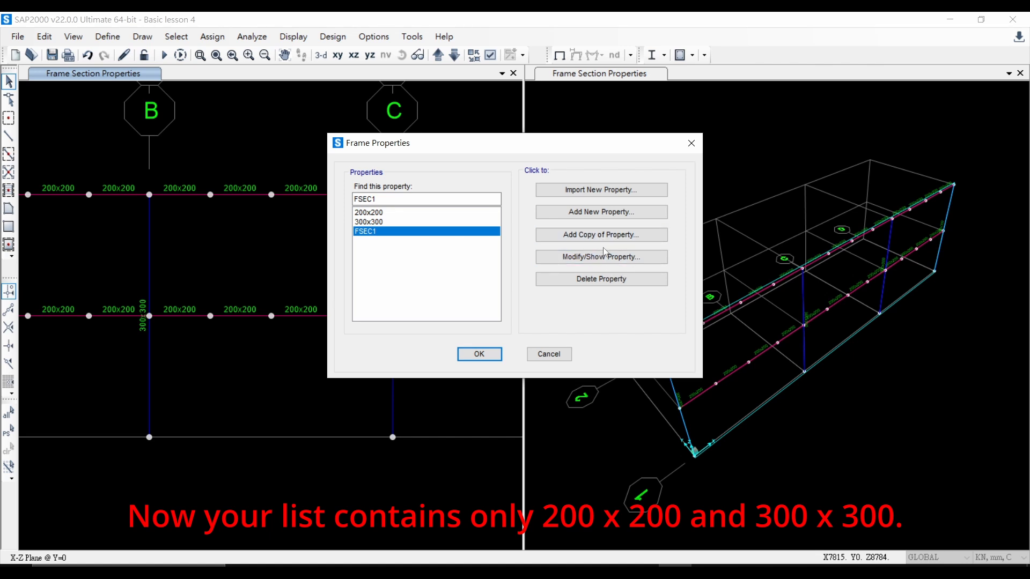
left_click(599, 280)
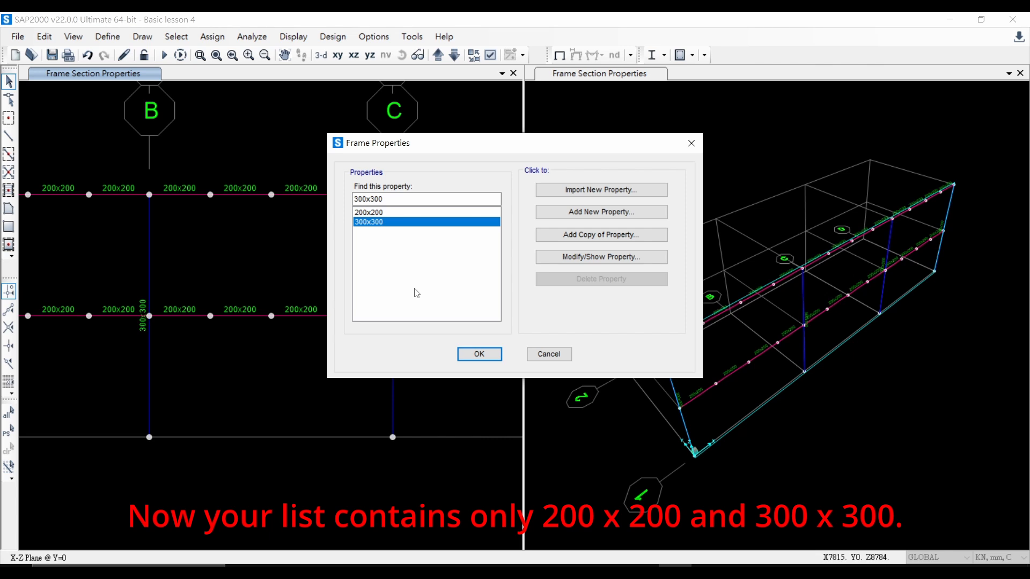
left_click(474, 356)
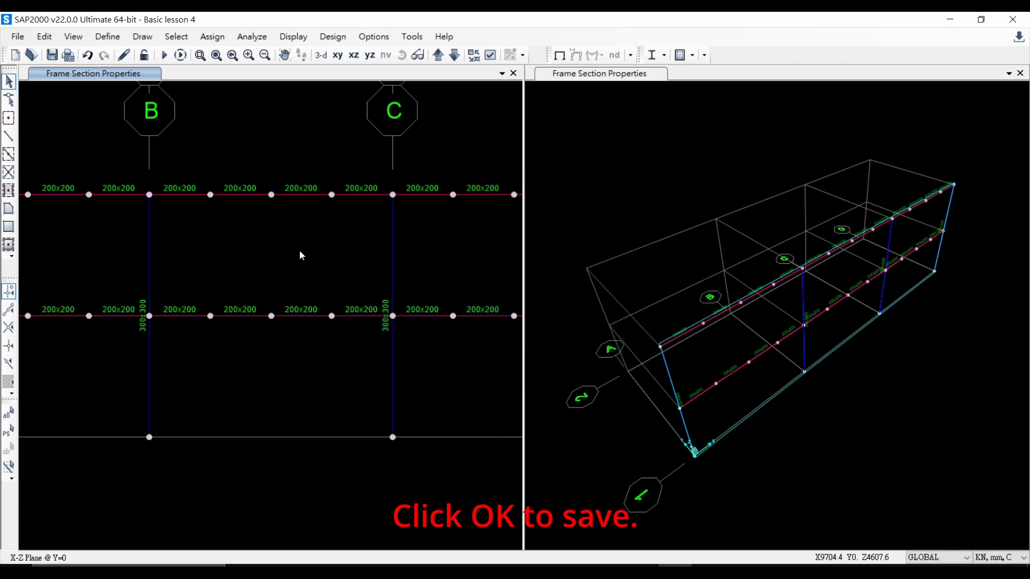